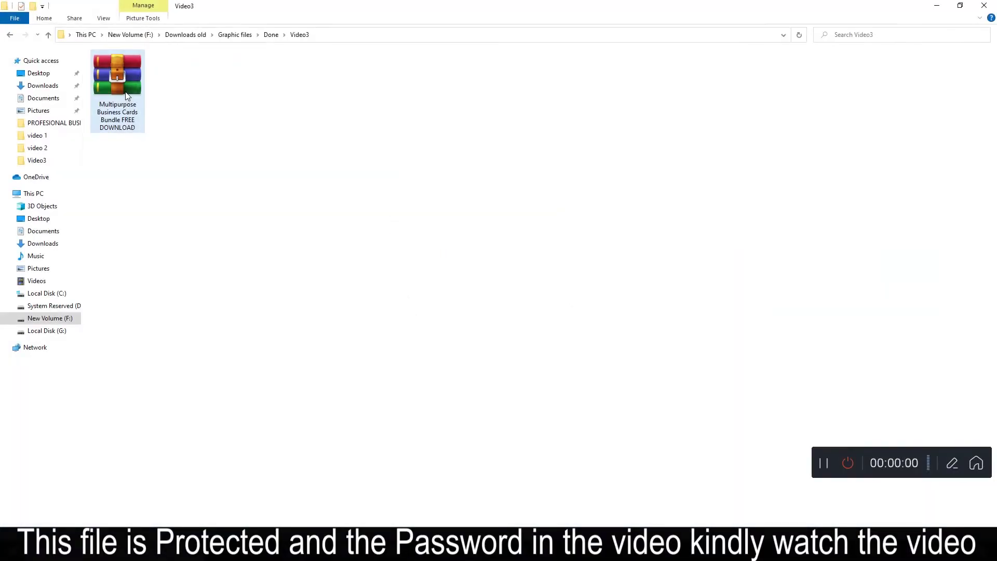
# Extract the password-protected business cards archive with WinRAR into a same-named folder
pyautogui.rightClick(125, 92)
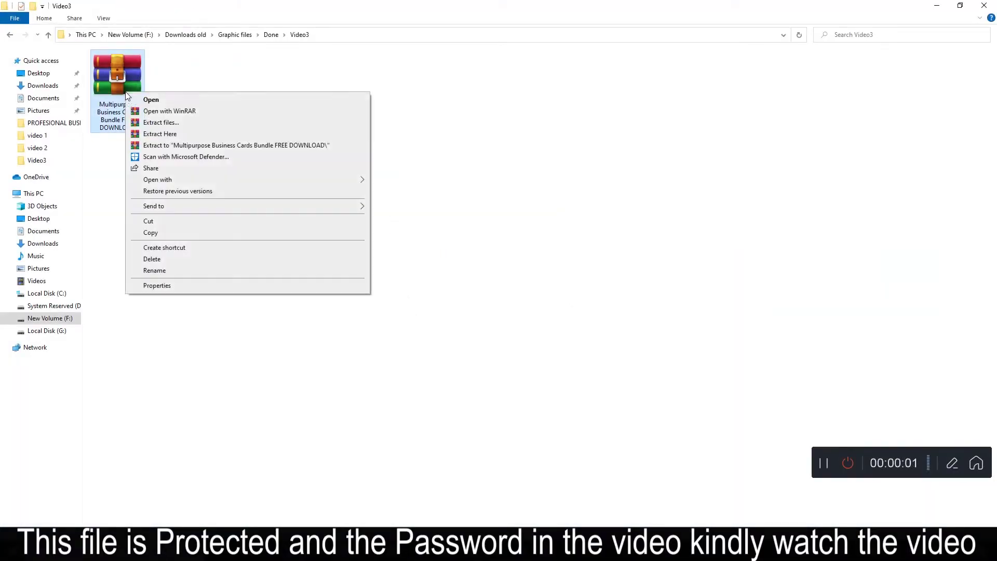
pyautogui.click(157, 104)
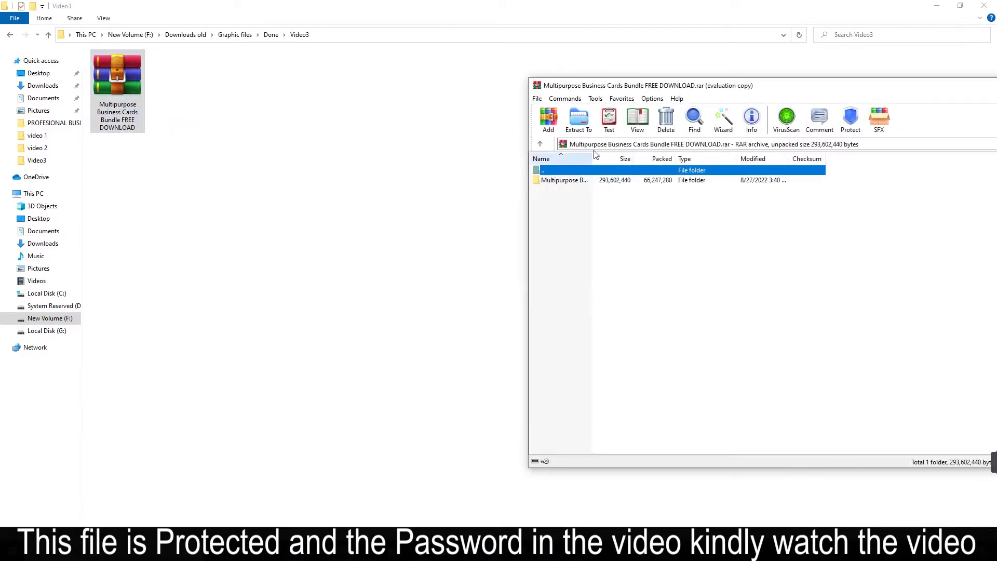
pyautogui.click(578, 120)
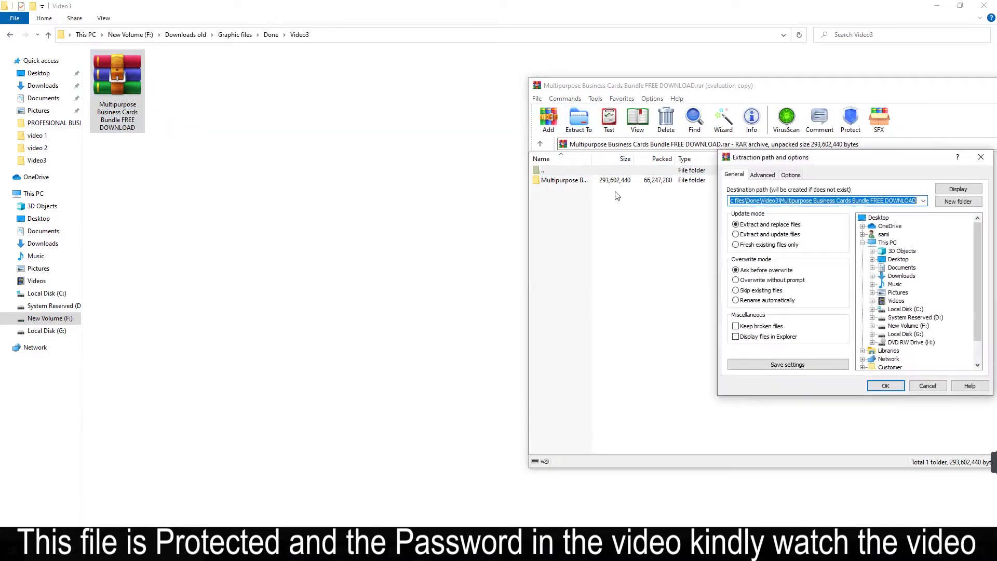
pyautogui.click(885, 385)
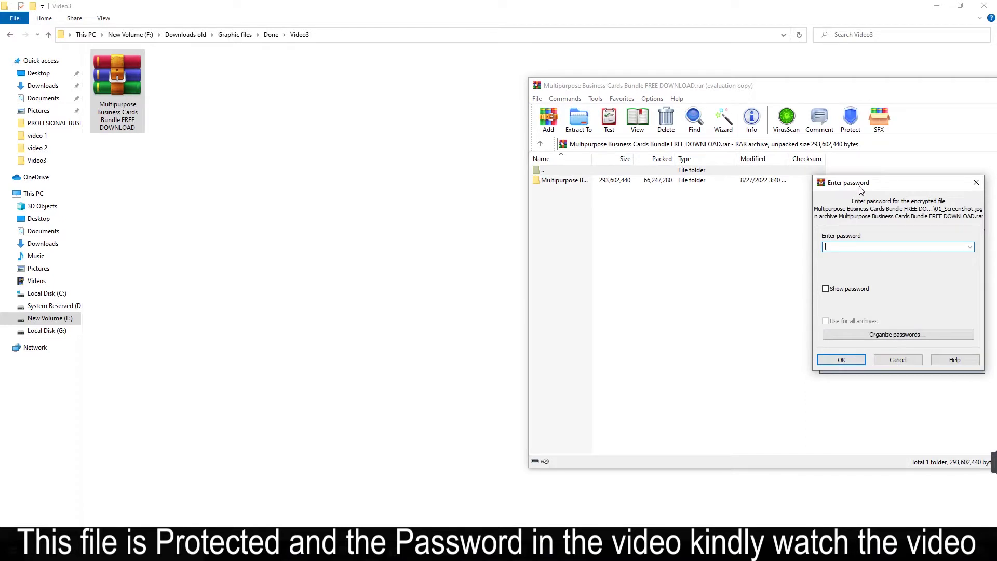
pyautogui.hotkey('ctrl', 'v')
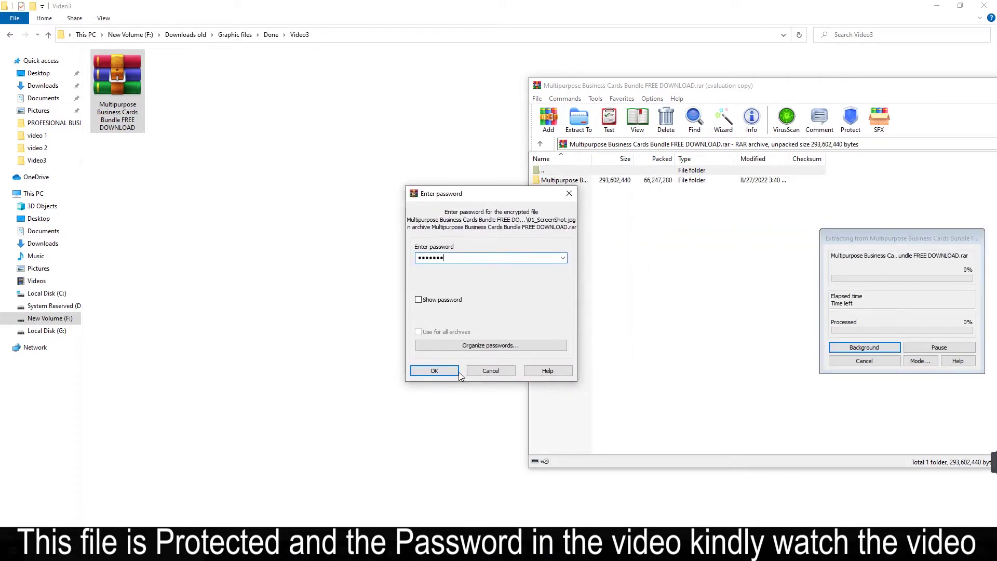
pyautogui.click(454, 372)
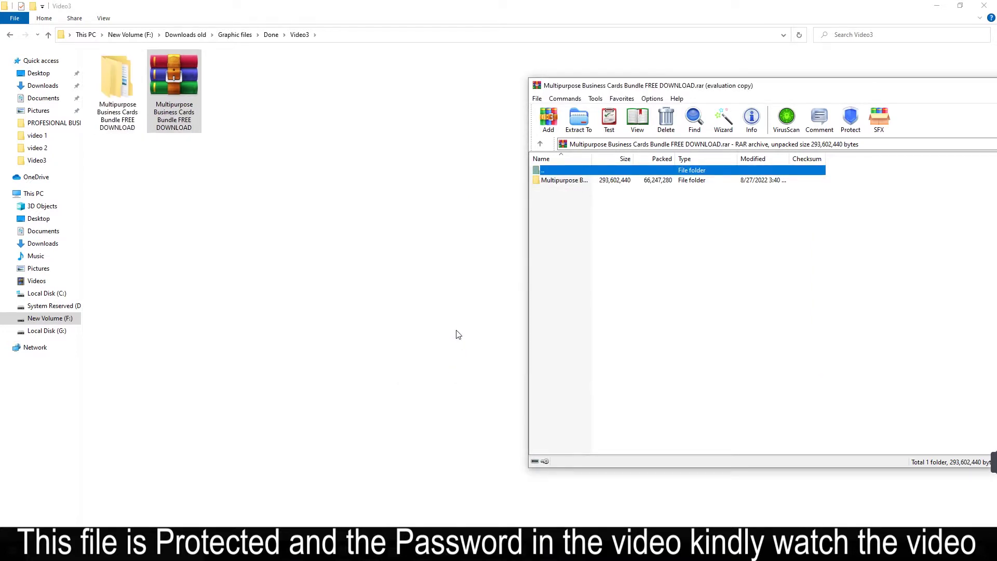
# Close WinRAR and open the extracted business cards folder in the image browser
pyautogui.doubleClick(538, 86)
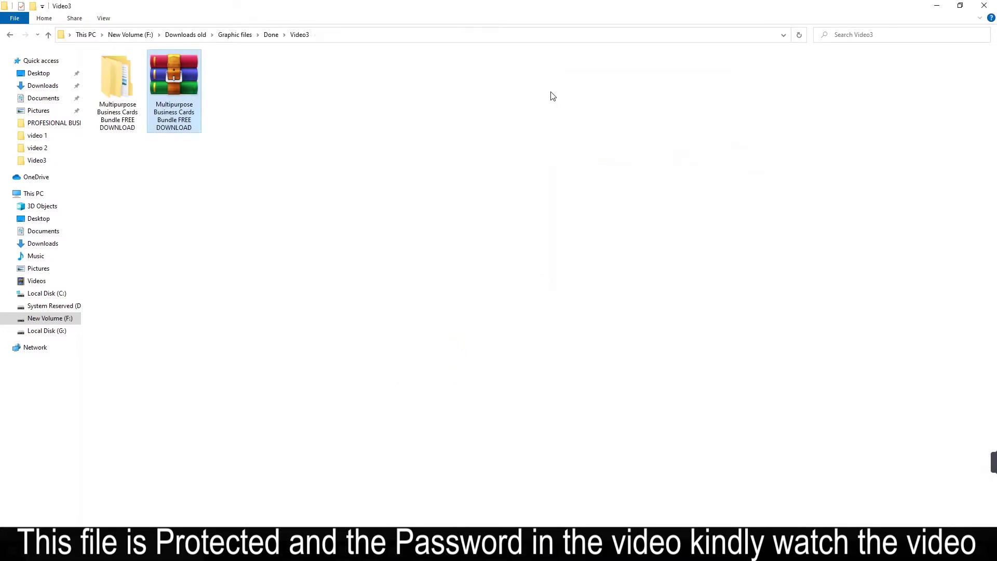
pyautogui.doubleClick(127, 89)
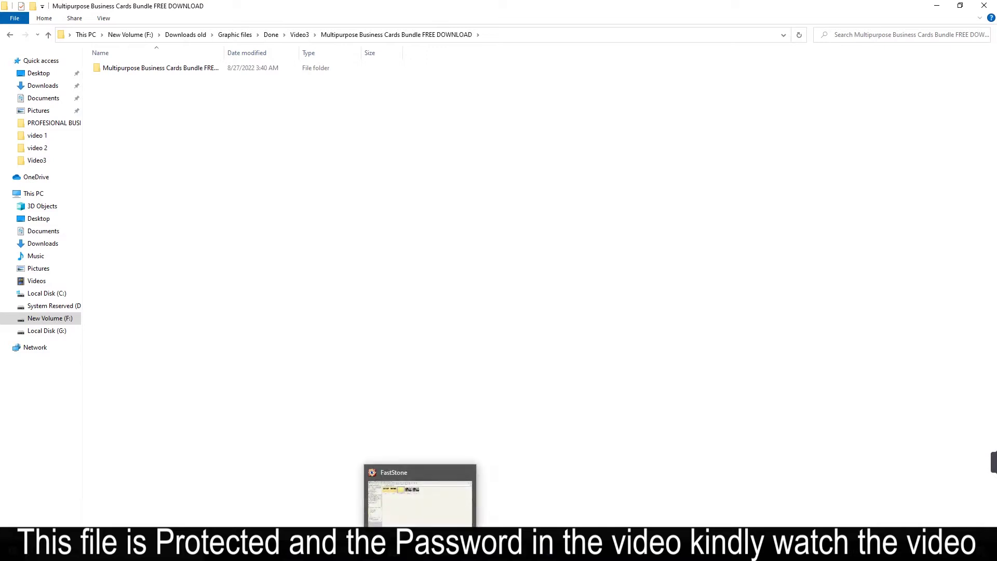
pyautogui.click(420, 549)
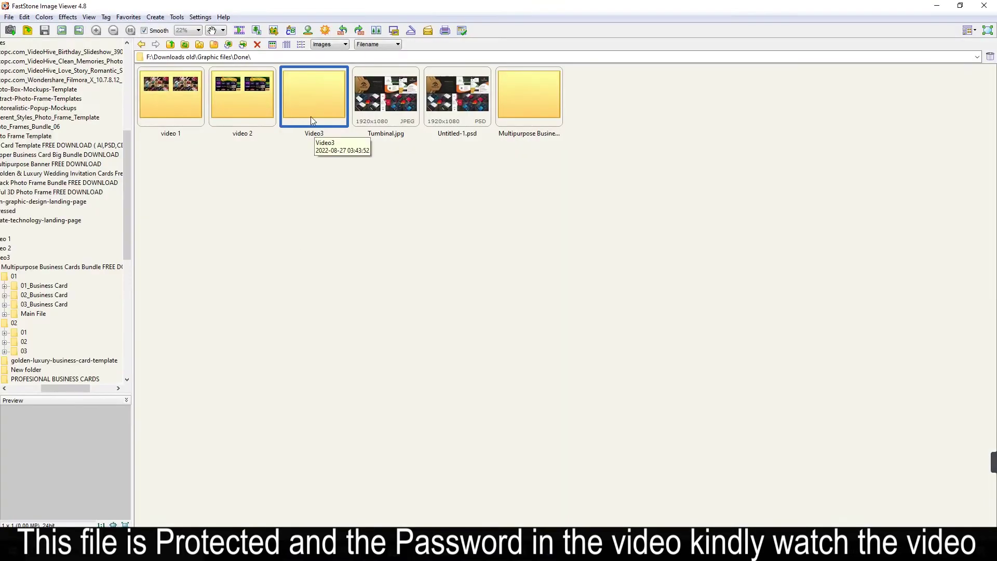
# Browse into Video3 > Multipurpose Business Cards > its subfolder > New folder
pyautogui.doubleClick(314, 111)
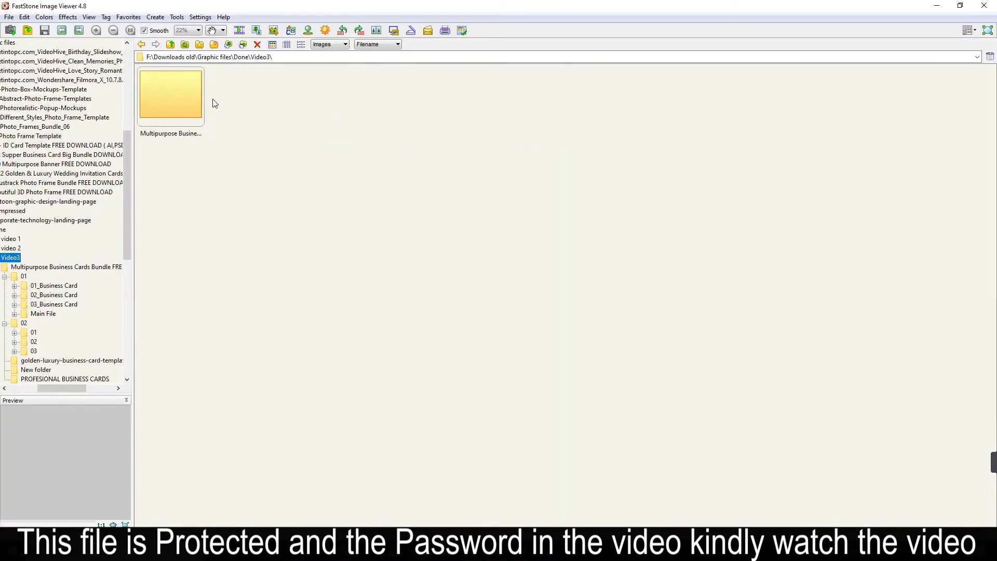
pyautogui.doubleClick(189, 103)
pyautogui.doubleClick(189, 102)
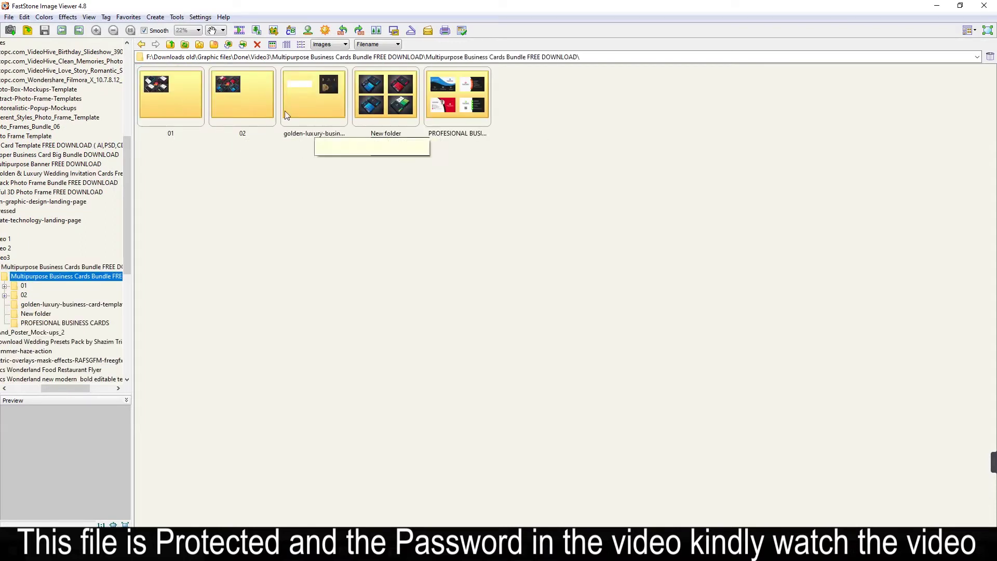
pyautogui.doubleClick(396, 110)
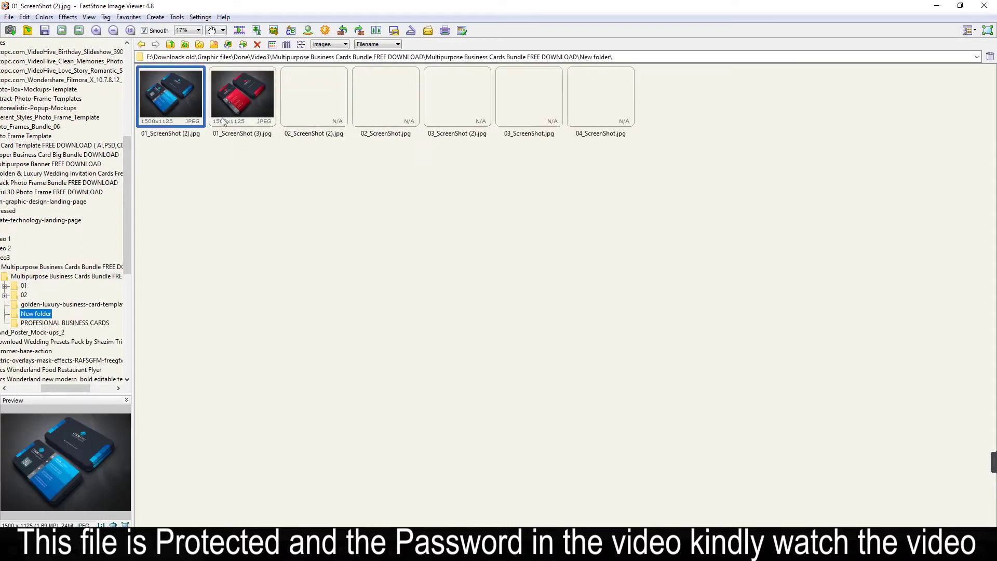
pyautogui.rightClick(167, 93)
pyautogui.press('Escape')
# Preview all seven card screenshots full-screen, then return to thumbnails and the parent folder
pyautogui.doubleClick(179, 101)
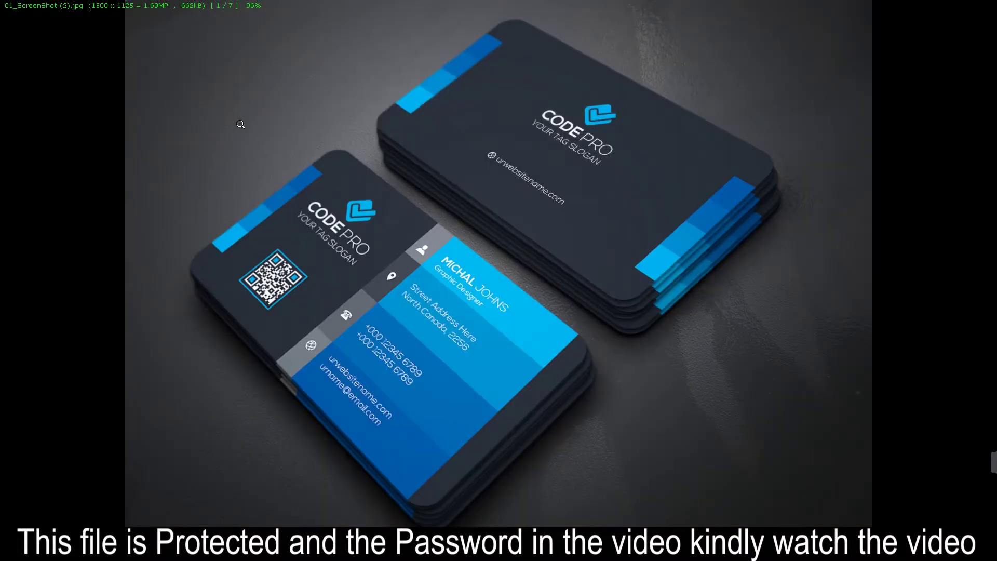
pyautogui.press('Right')
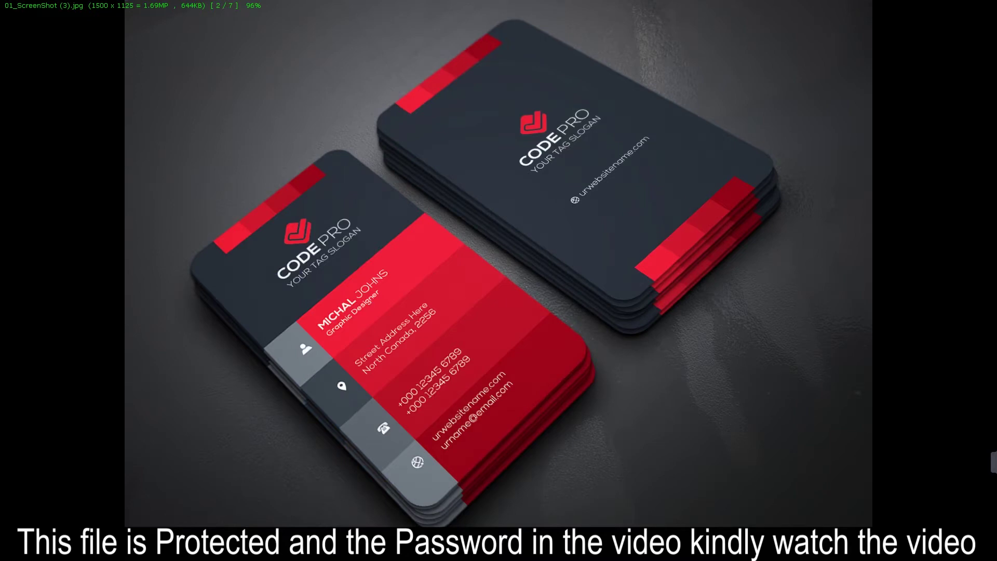
pyautogui.press('Right')
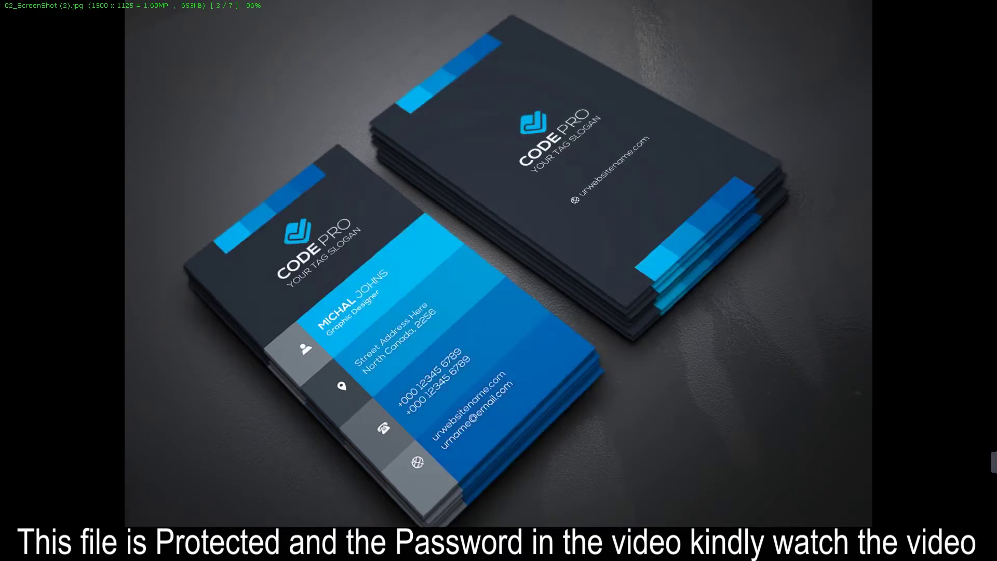
pyautogui.press('Right')
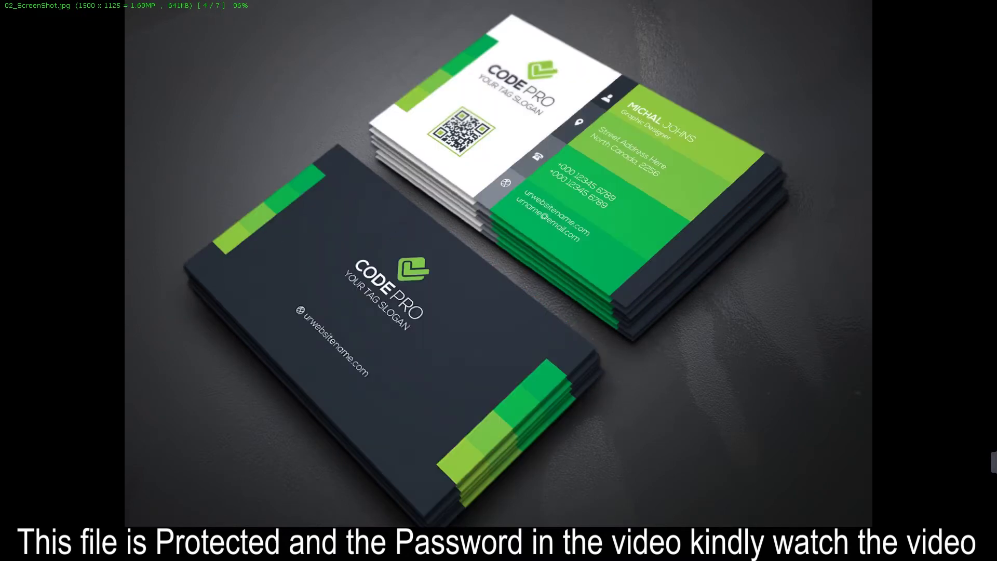
pyautogui.press('Right')
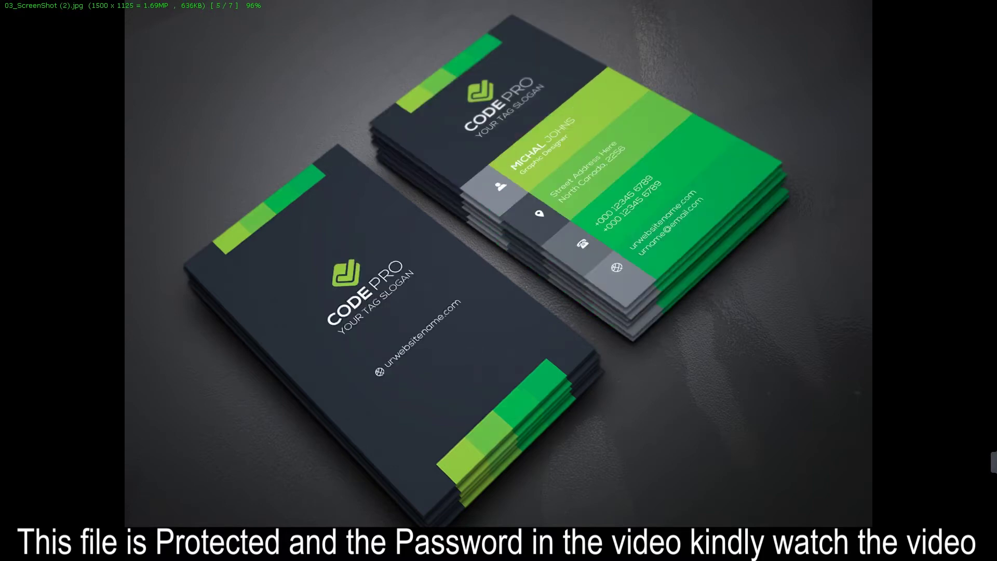
pyautogui.press('Right')
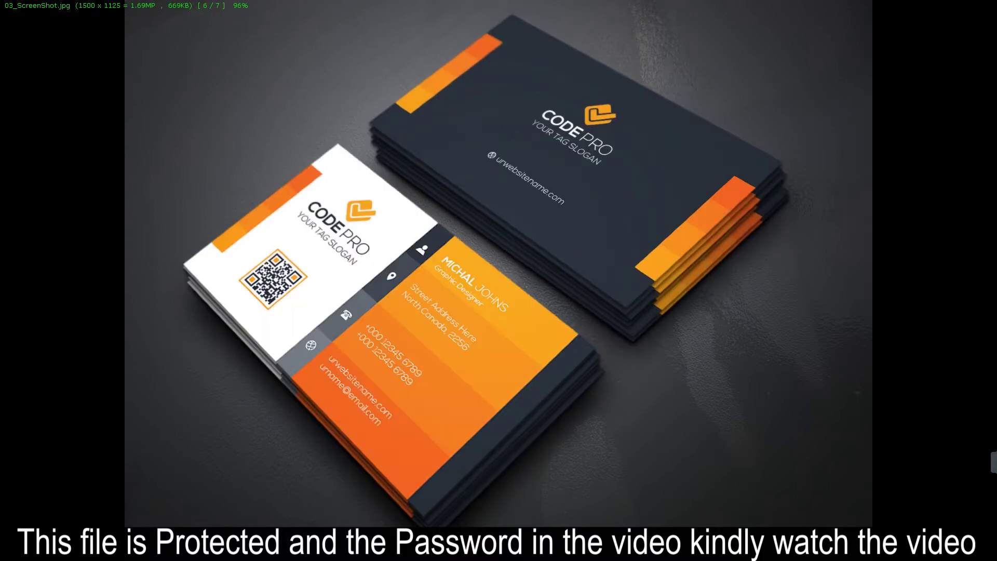
pyautogui.press('Right')
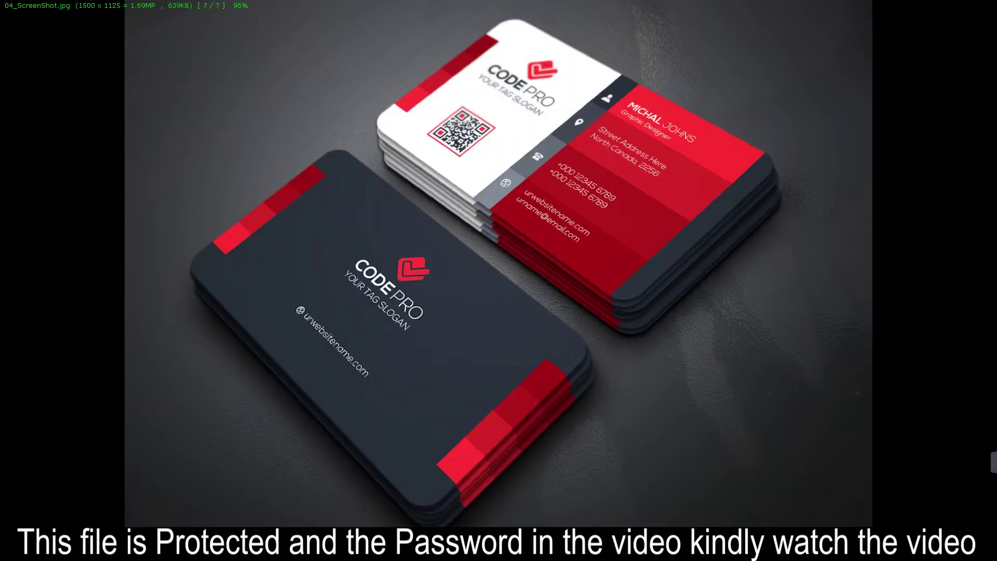
pyautogui.press('Escape')
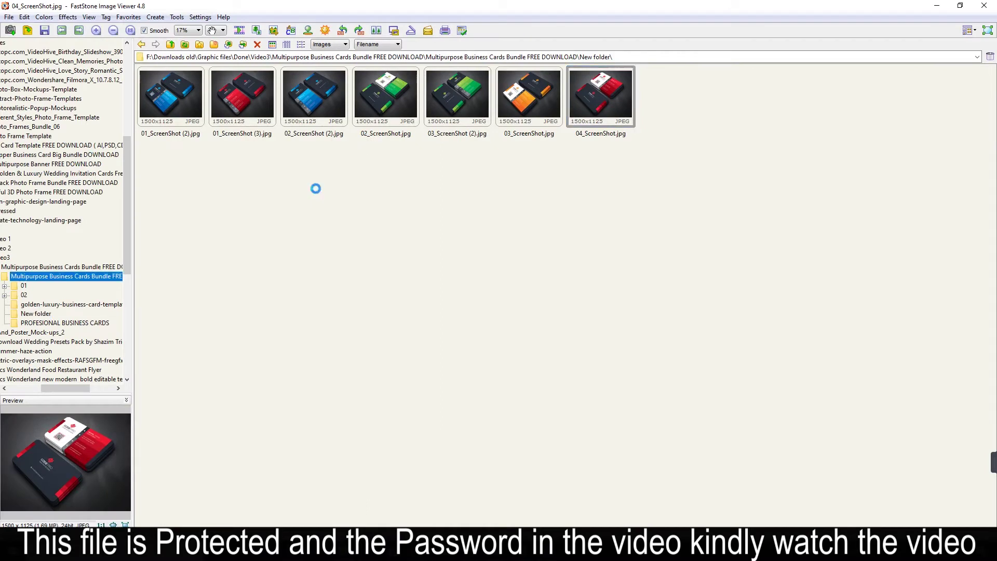
pyautogui.press('BackSpace')
# Preview the golden luxury card 5713503.jpg full-screen, then enter PROFESIONAL BUSINESS CARDS
pyautogui.doubleClick(323, 122)
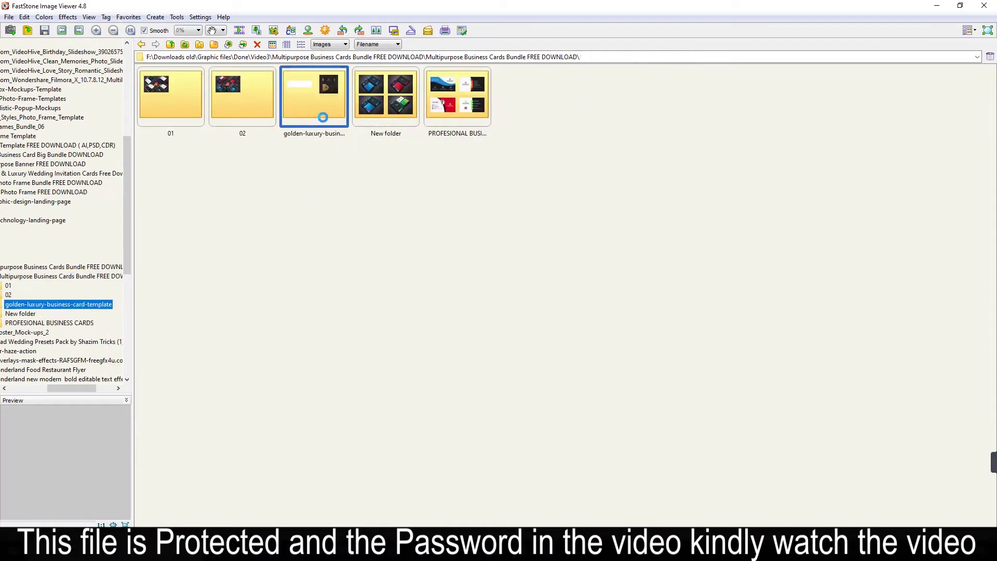
pyautogui.rightClick(257, 99)
pyautogui.click(270, 106)
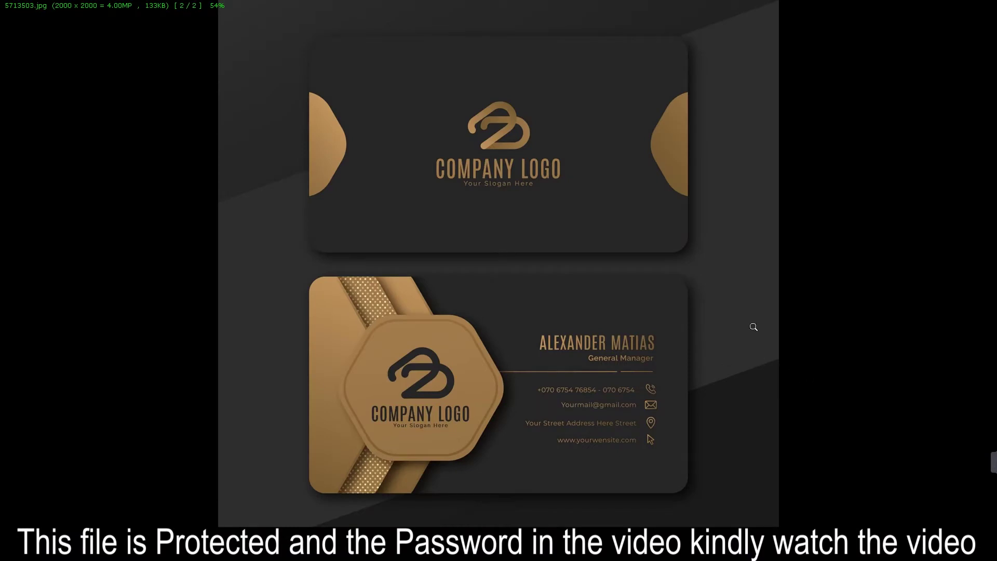
pyautogui.press('Escape')
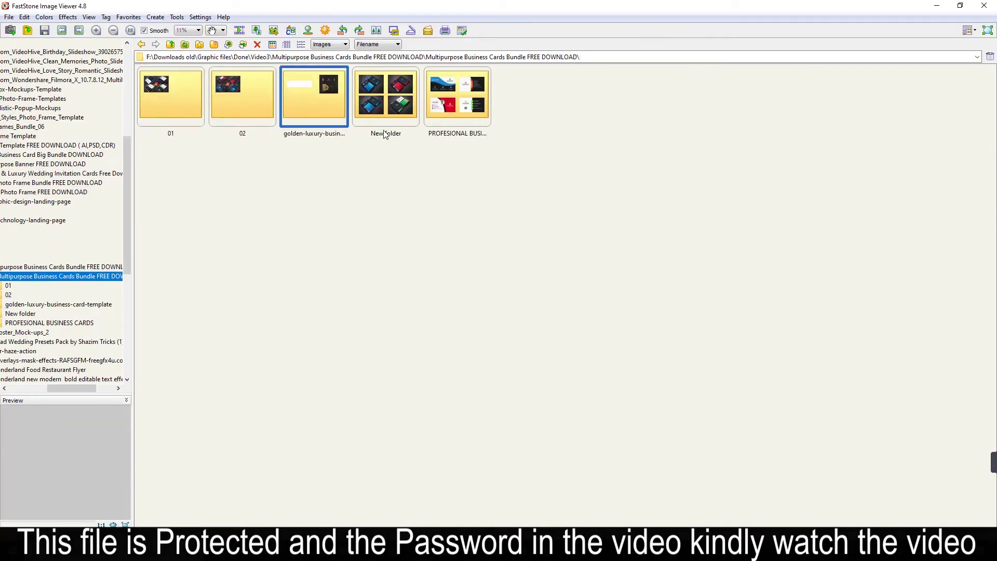
pyautogui.doubleClick(471, 113)
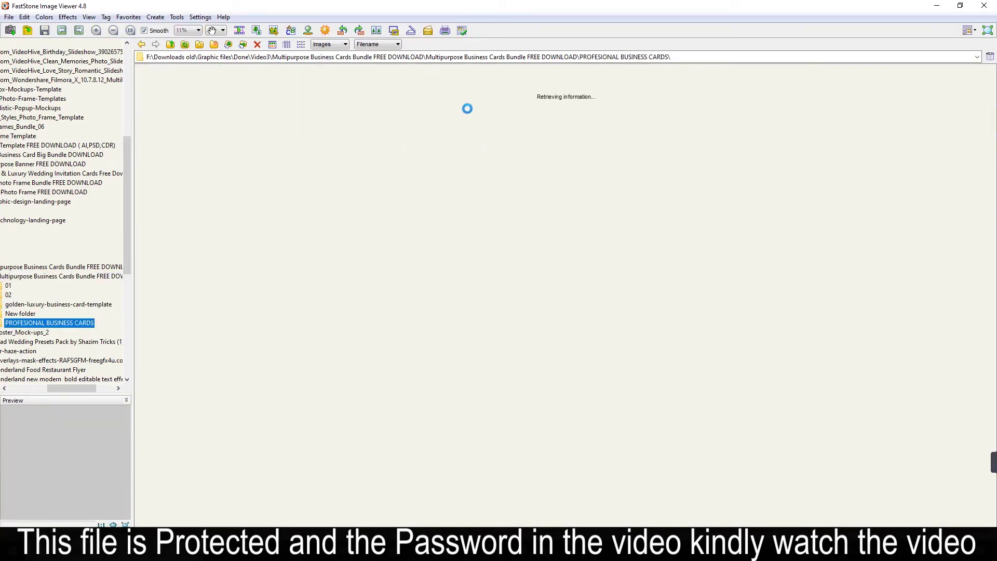
# Preview every PSD template full-screen starting from 01.psd, then return to the thumbnail grid
pyautogui.rightClick(192, 99)
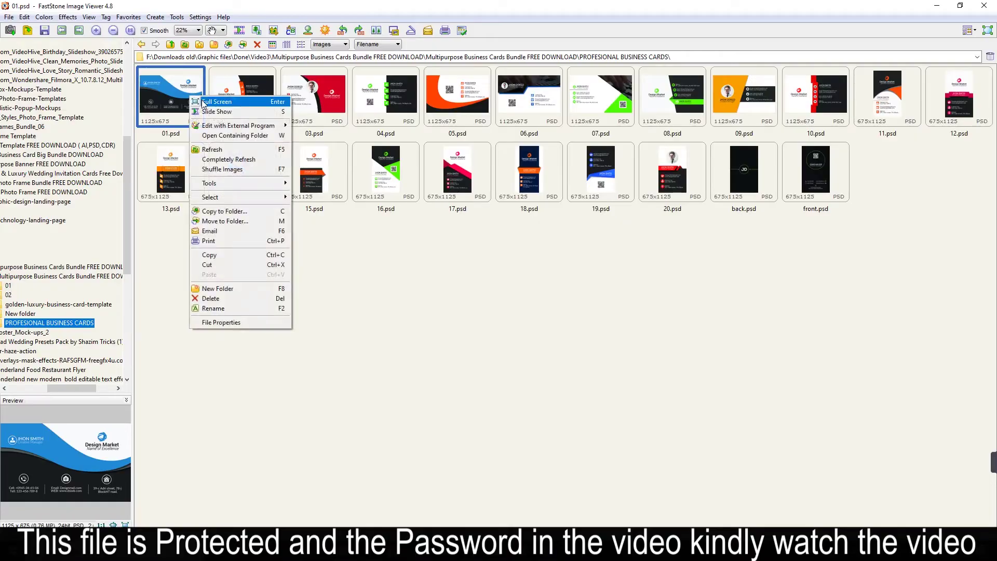
pyautogui.click(208, 106)
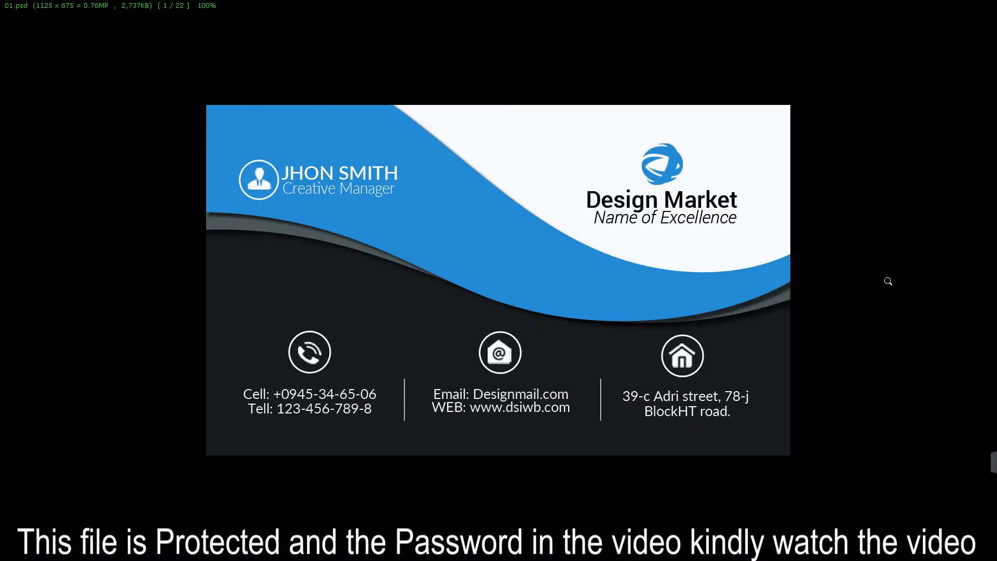
pyautogui.scroll(-1, 888, 281)
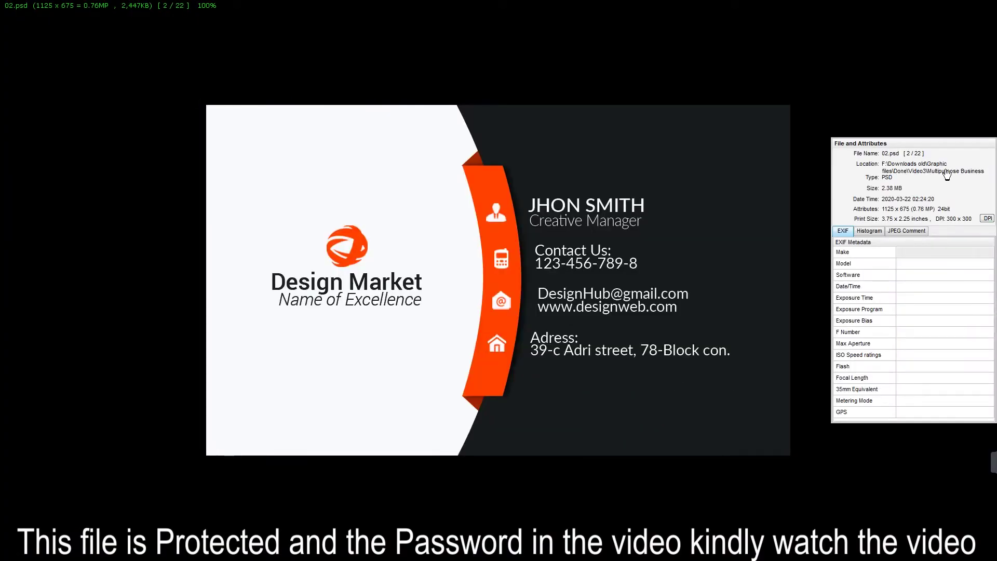
pyautogui.scroll(-1, 935, 255)
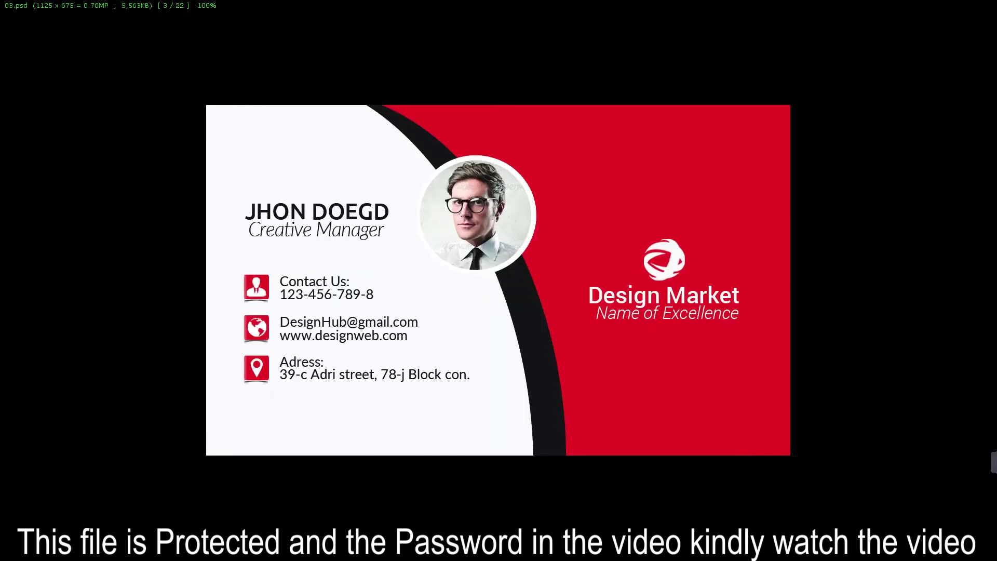
pyautogui.scroll(-1, 499, 280)
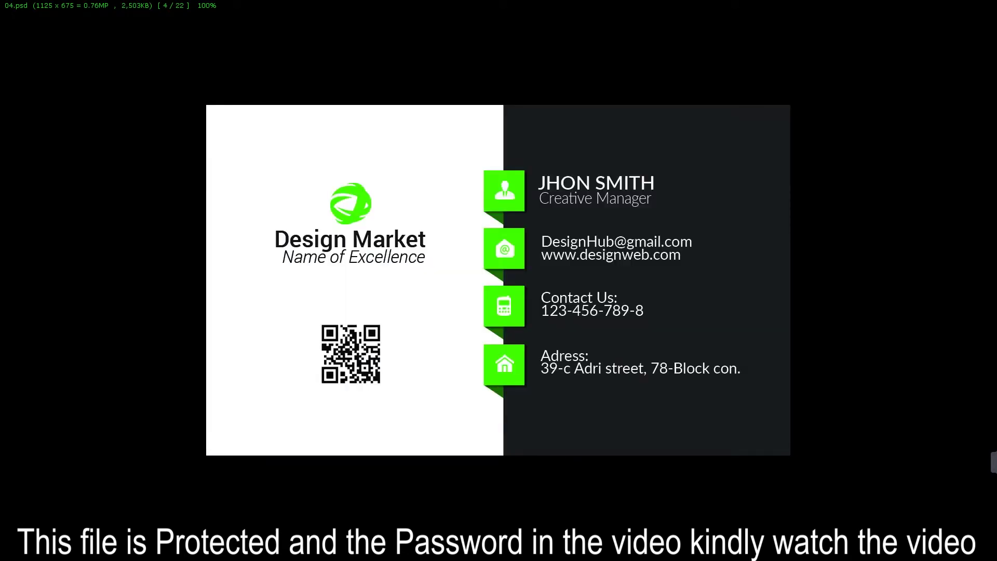
pyautogui.scroll(-1, 498, 281)
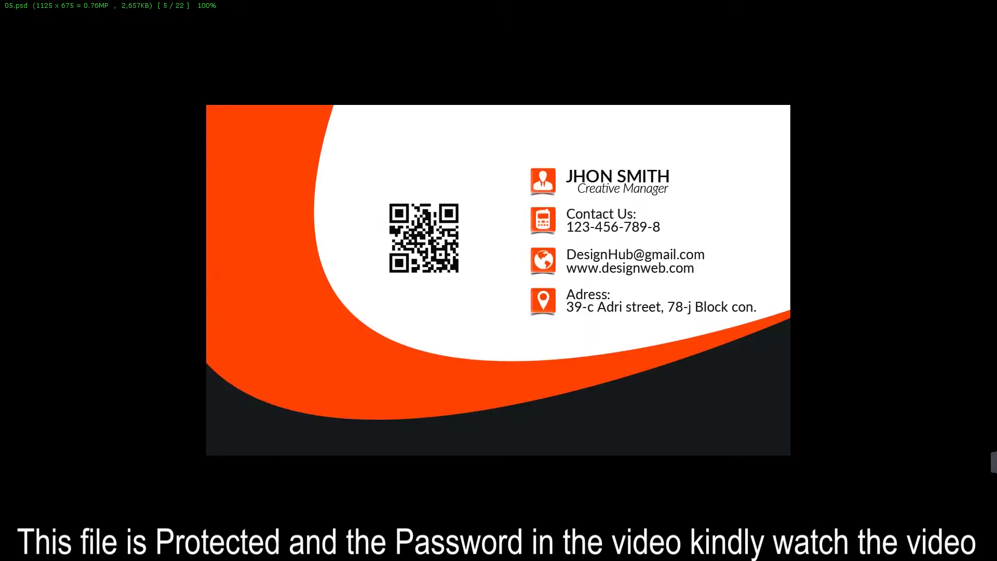
pyautogui.scroll(-1, 499, 281)
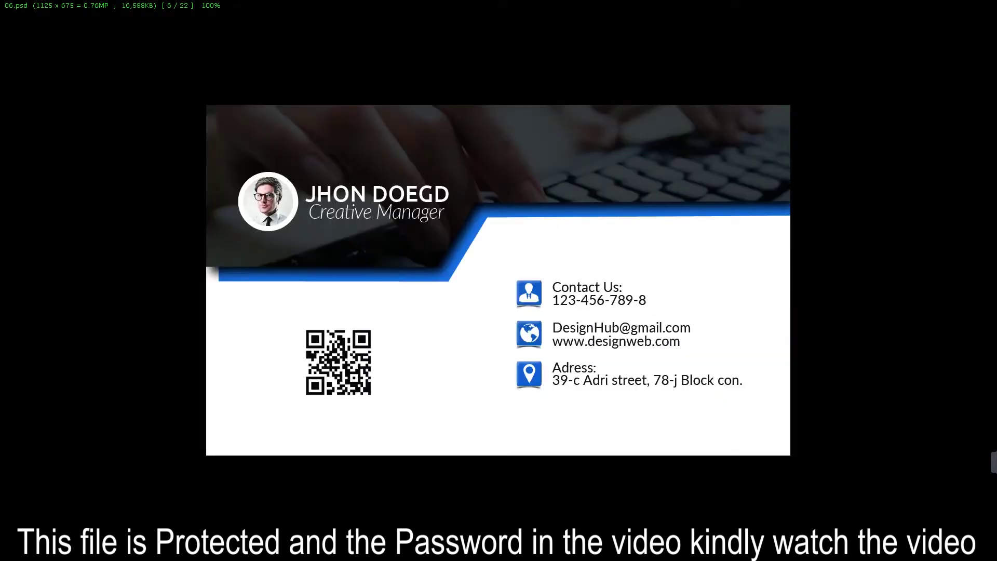
pyautogui.scroll(-1, 499, 281)
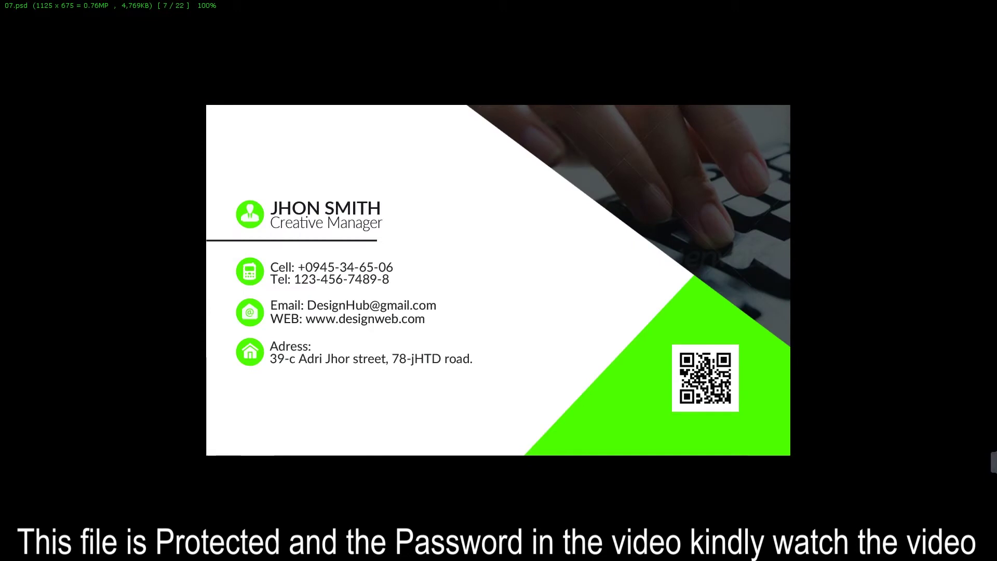
pyautogui.scroll(-1, 499, 280)
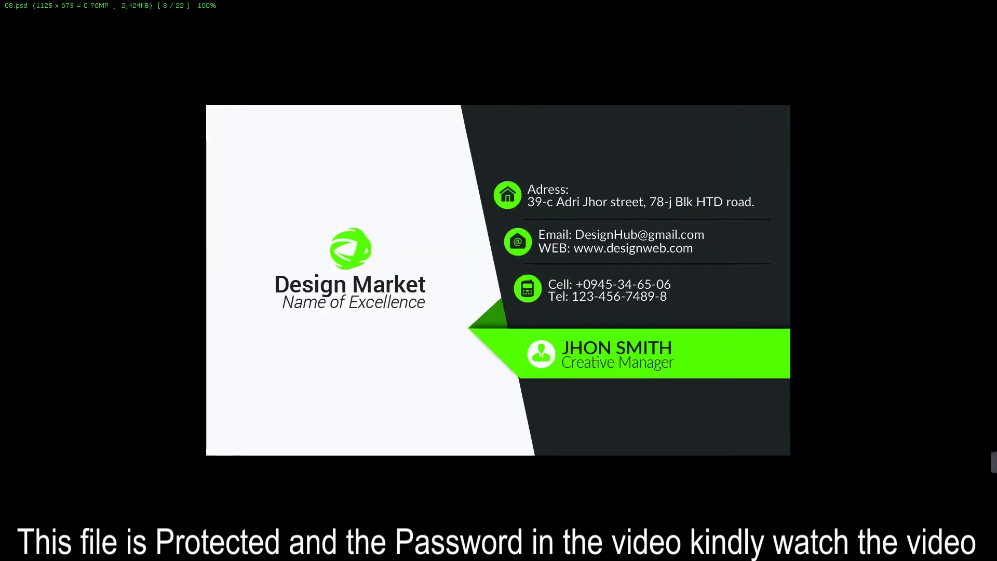
pyautogui.scroll(-1, 498, 280)
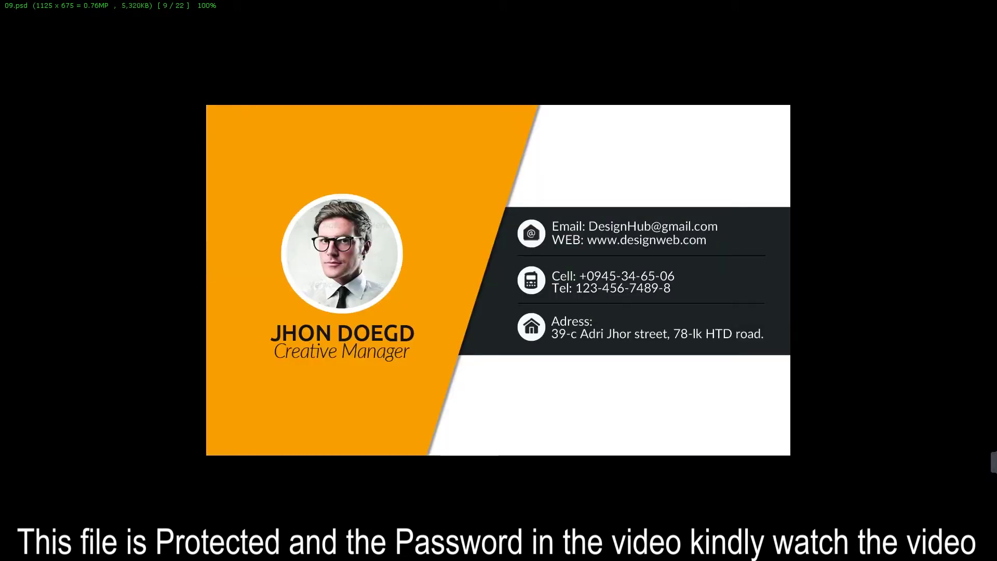
pyautogui.scroll(-1, 499, 281)
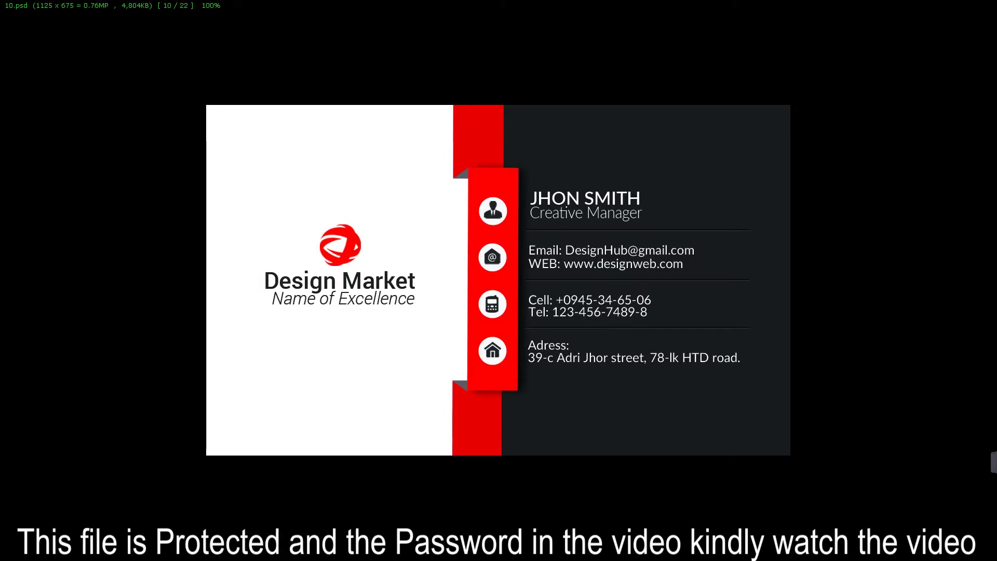
pyautogui.scroll(-1, 499, 280)
pyautogui.scroll(-1, 929, 262)
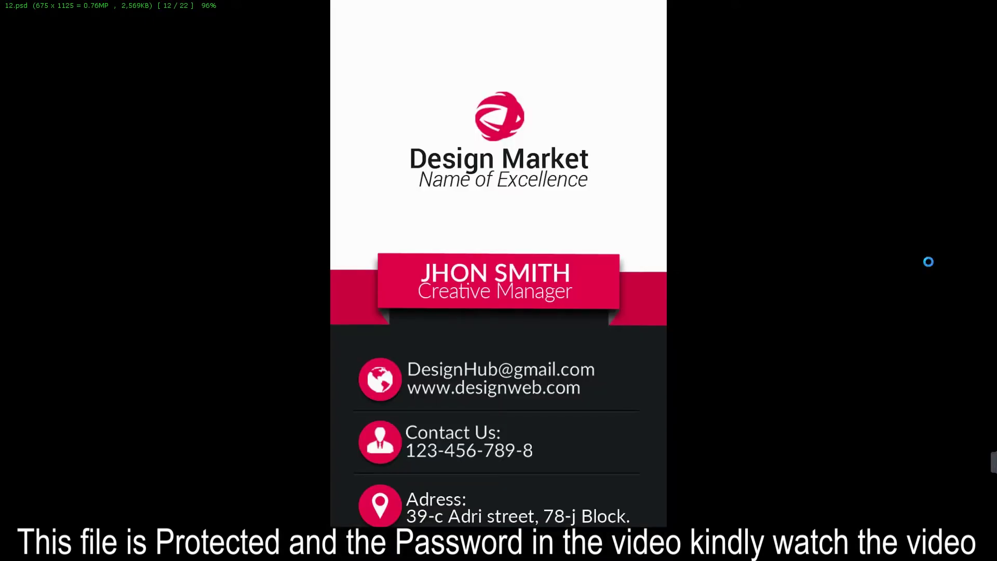
pyautogui.scroll(-1, 929, 262)
pyautogui.scroll(-1, 929, 261)
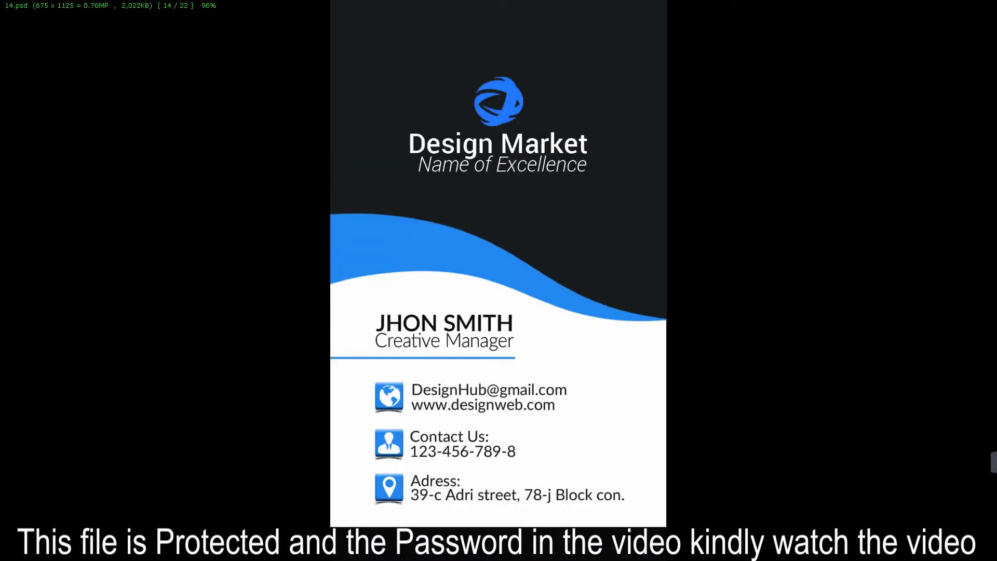
pyautogui.scroll(-1, 929, 262)
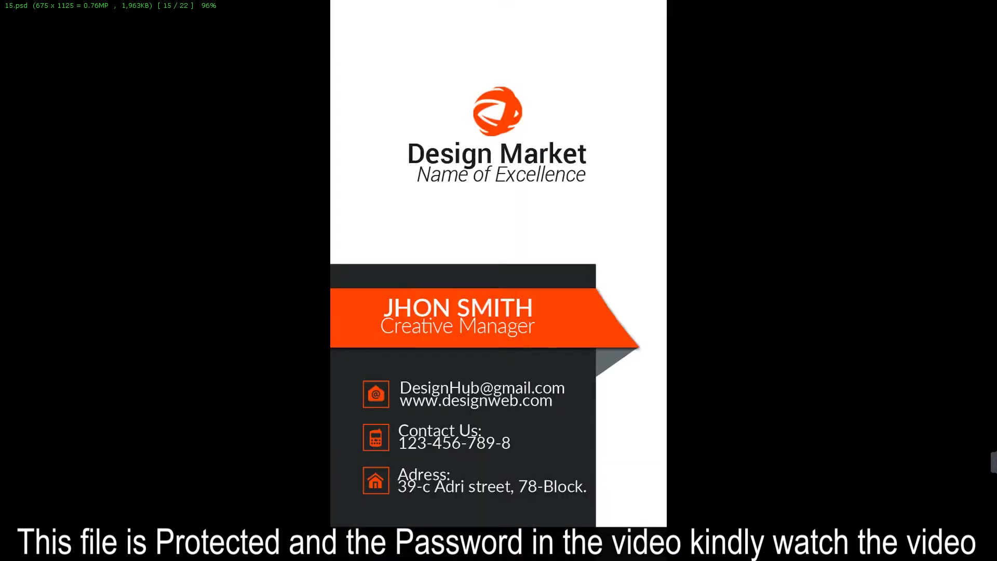
pyautogui.scroll(-1, 929, 262)
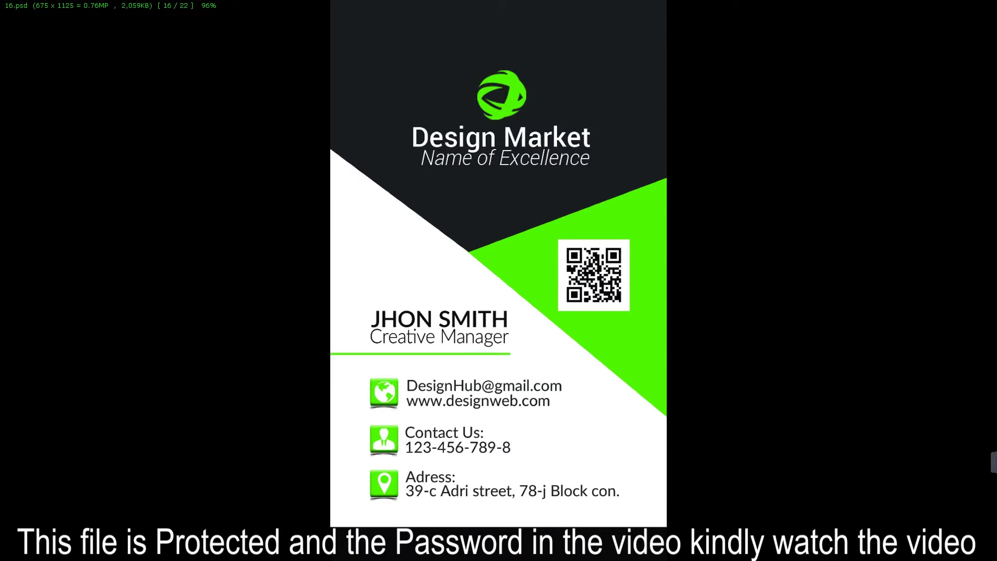
pyautogui.scroll(-1, 929, 262)
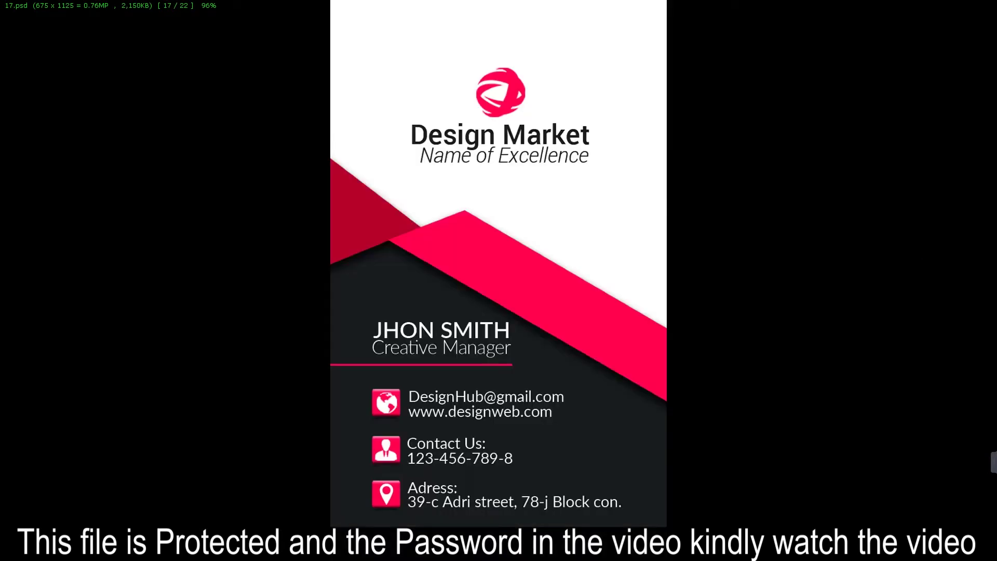
pyautogui.scroll(-1, 928, 261)
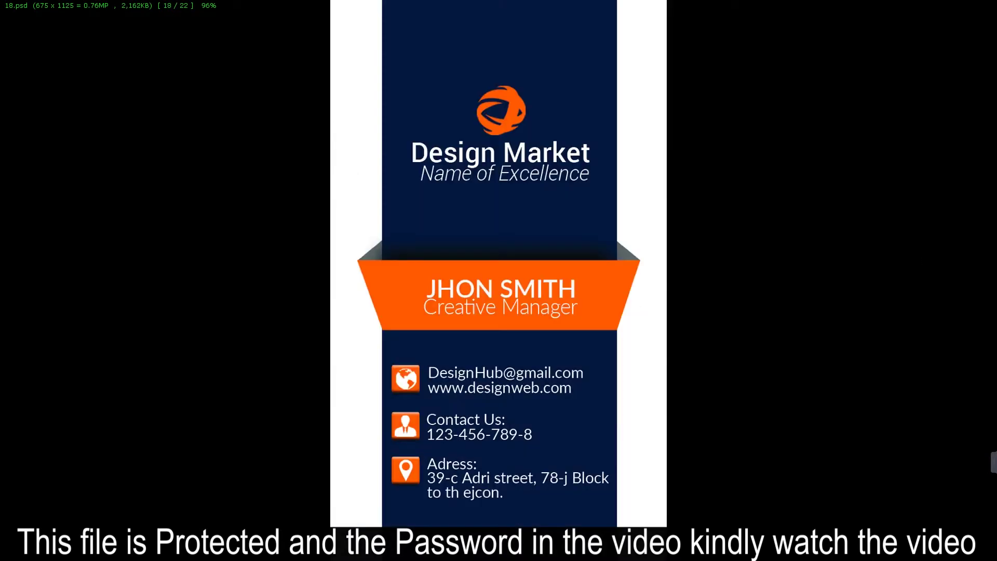
pyautogui.scroll(-1, 929, 262)
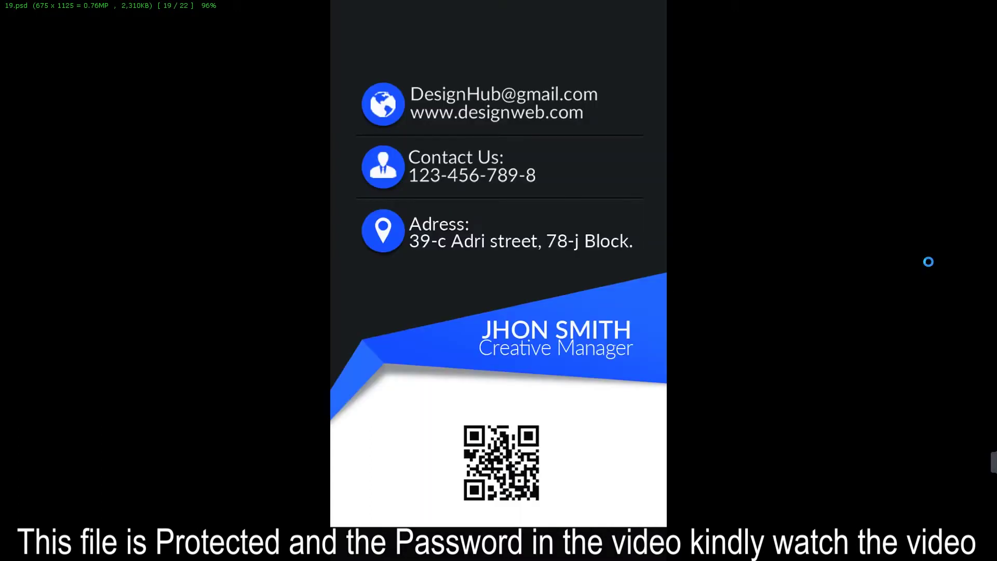
pyautogui.scroll(-1, 928, 262)
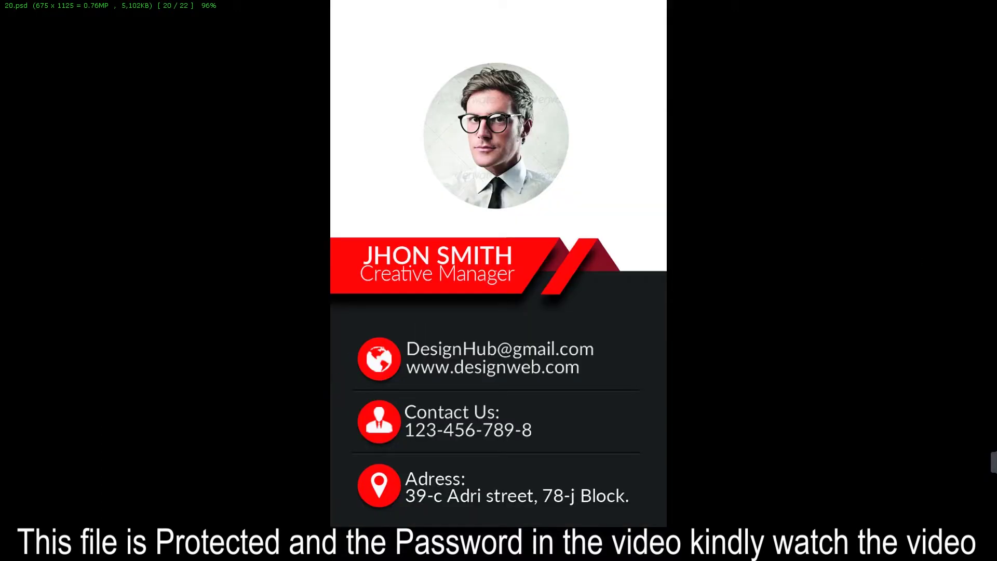
pyautogui.scroll(-1, 928, 261)
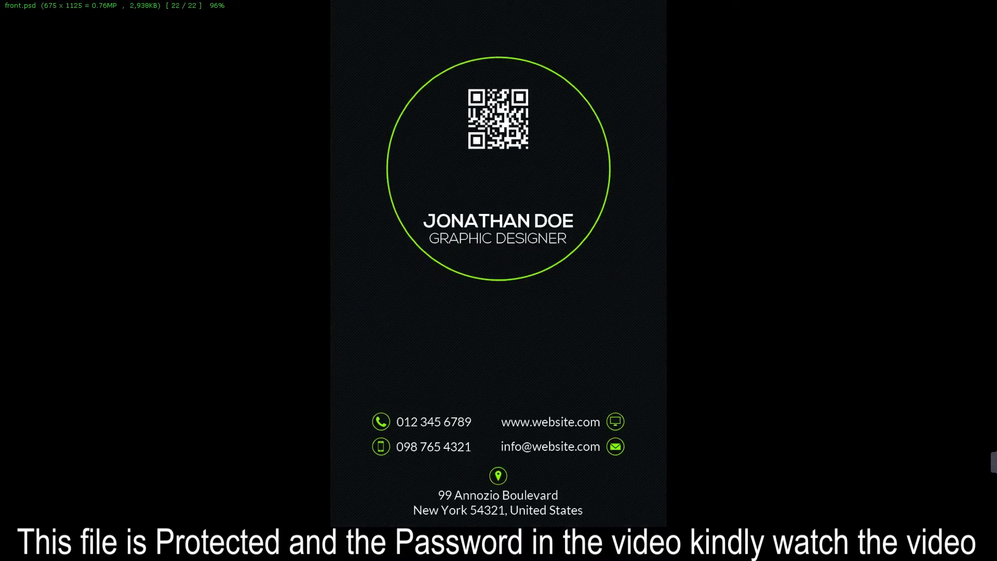
pyautogui.press('Escape')
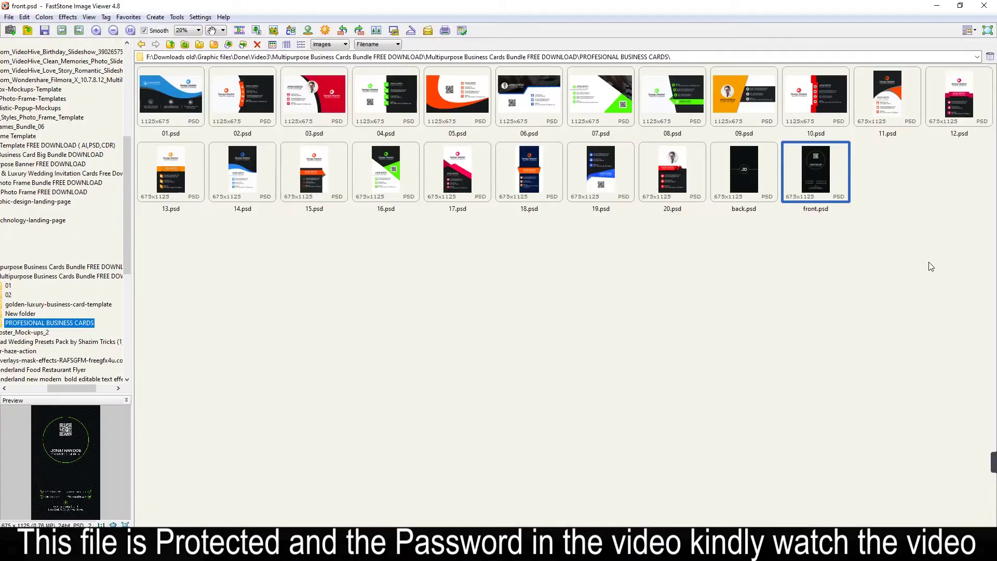
pyautogui.click(489, 369)
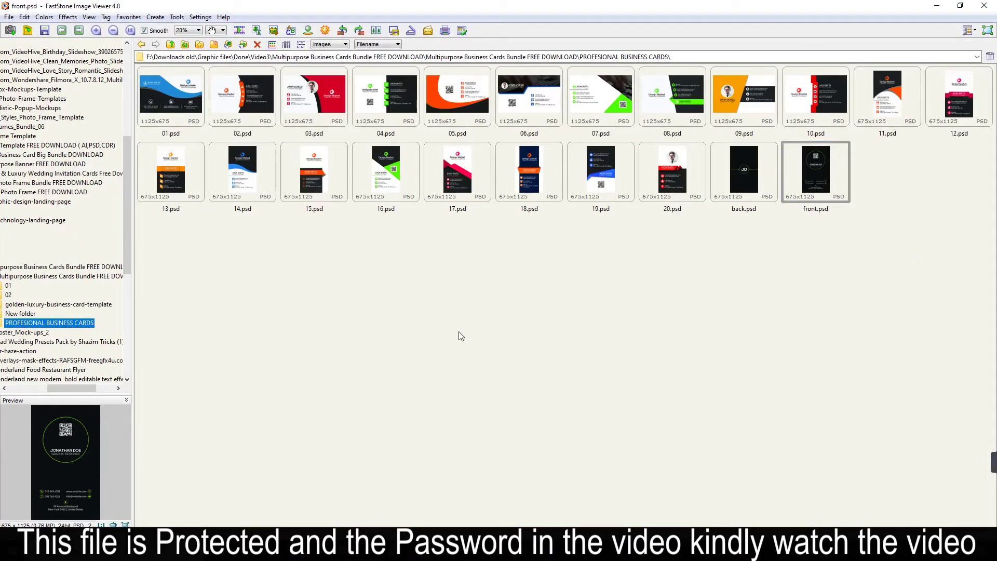
# Send 17.psd to Adobe Photoshop via Edit with External Program
pyautogui.rightClick(457, 182)
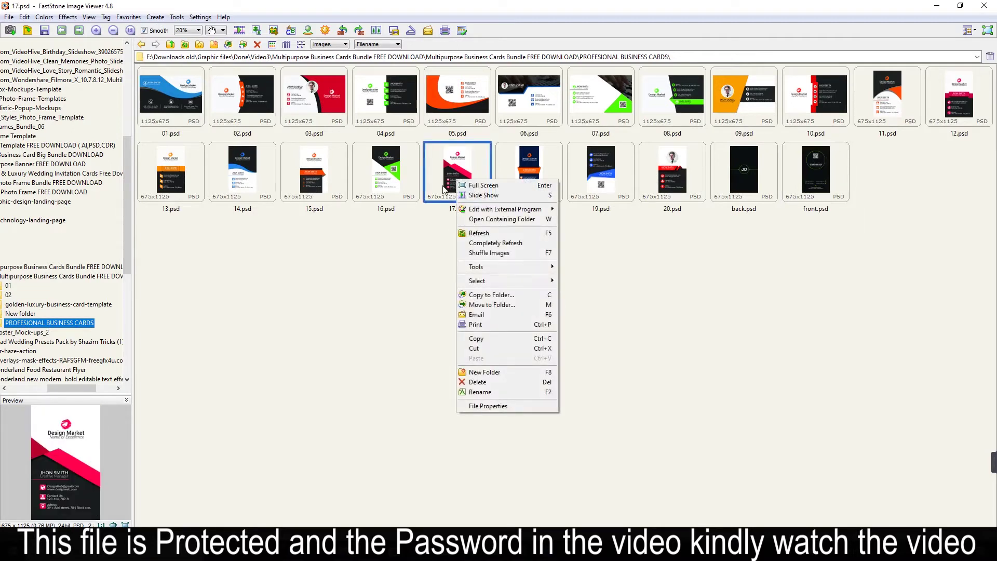
pyautogui.click(434, 252)
pyautogui.click(459, 183)
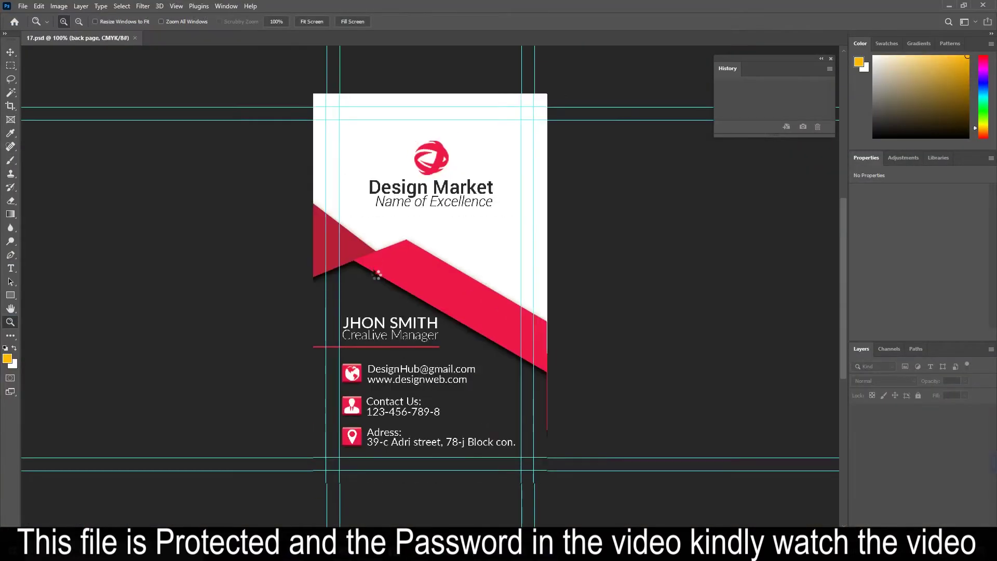
# Zoom to 100%, compare the front and back page groups, and select the front page group
pyautogui.click(405, 240)
pyautogui.press('v')
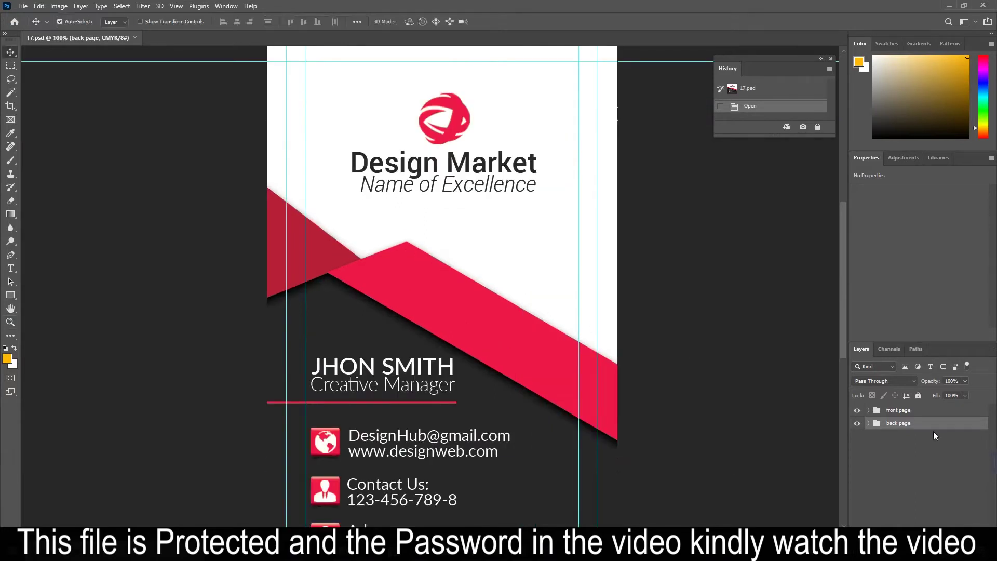
pyautogui.click(868, 423)
pyautogui.click(868, 423)
pyautogui.click(856, 410)
pyautogui.click(857, 410)
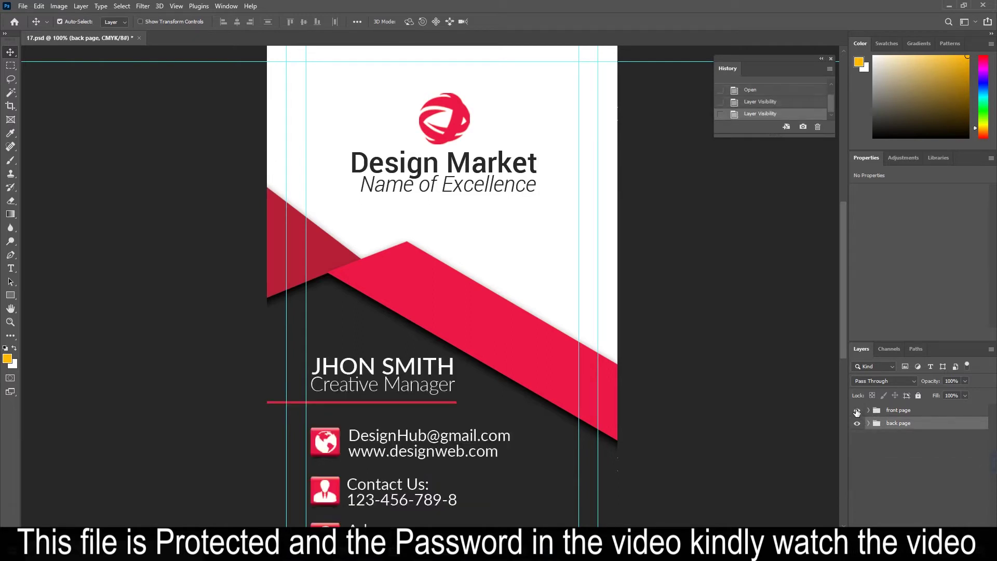
pyautogui.click(857, 410)
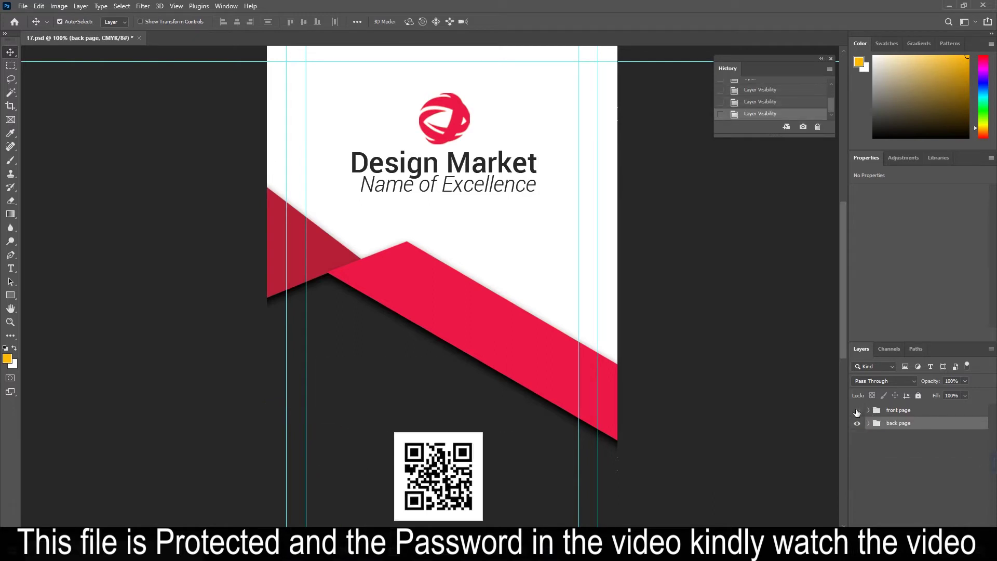
pyautogui.click(857, 411)
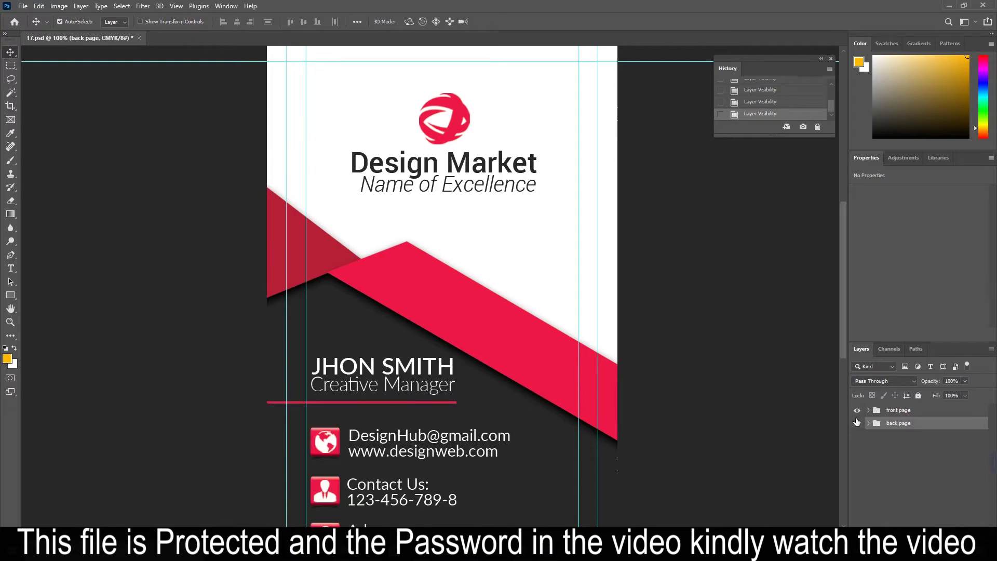
pyautogui.click(883, 412)
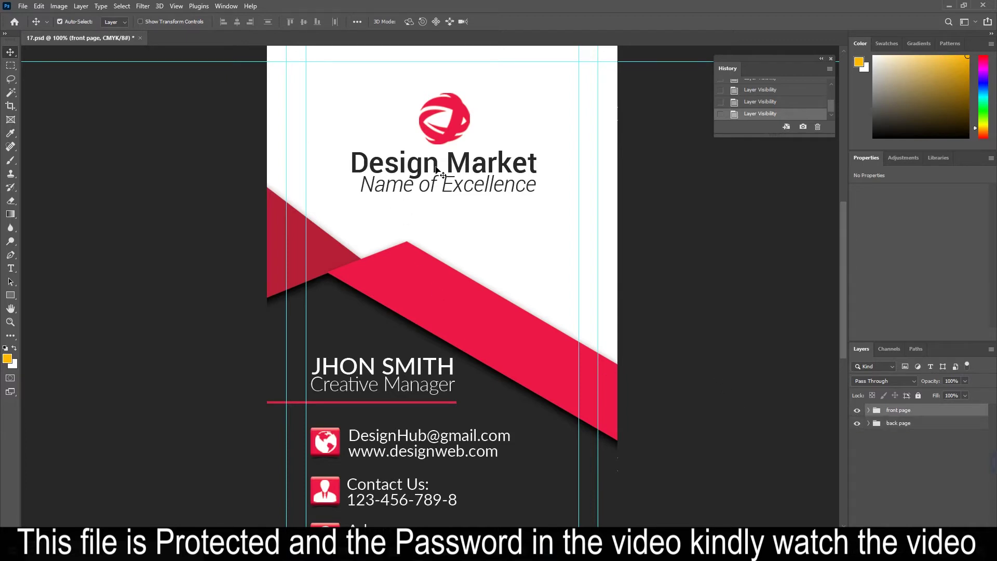
# Centre the globe logo above the Design Market title and nudge the title slightly up
pyautogui.click(436, 168)
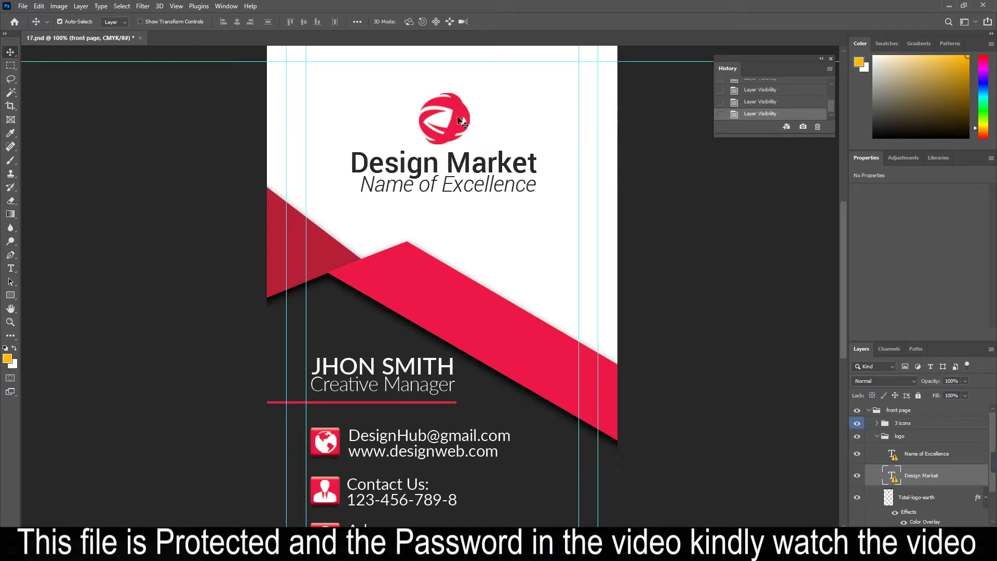
pyautogui.moveTo(464, 120); pyautogui.dragTo(441, 119)
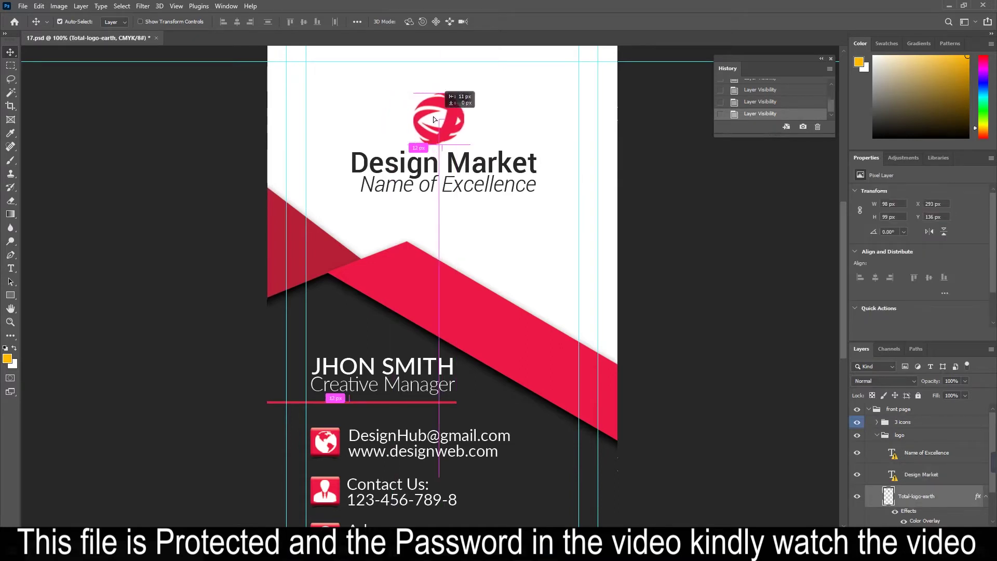
pyautogui.moveTo(441, 120); pyautogui.dragTo(468, 120)
pyautogui.click(469, 166)
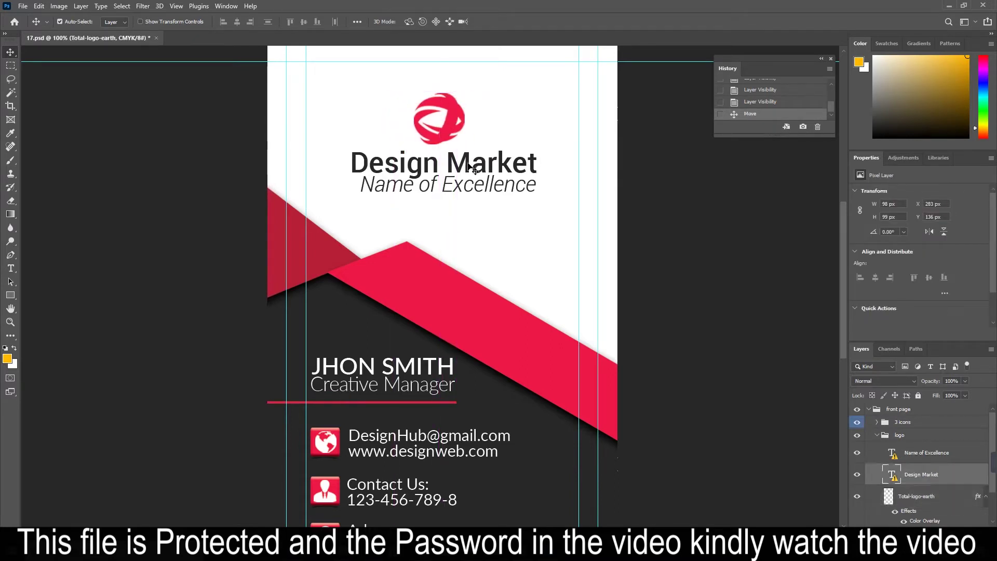
pyautogui.moveTo(468, 170); pyautogui.dragTo(470, 165)
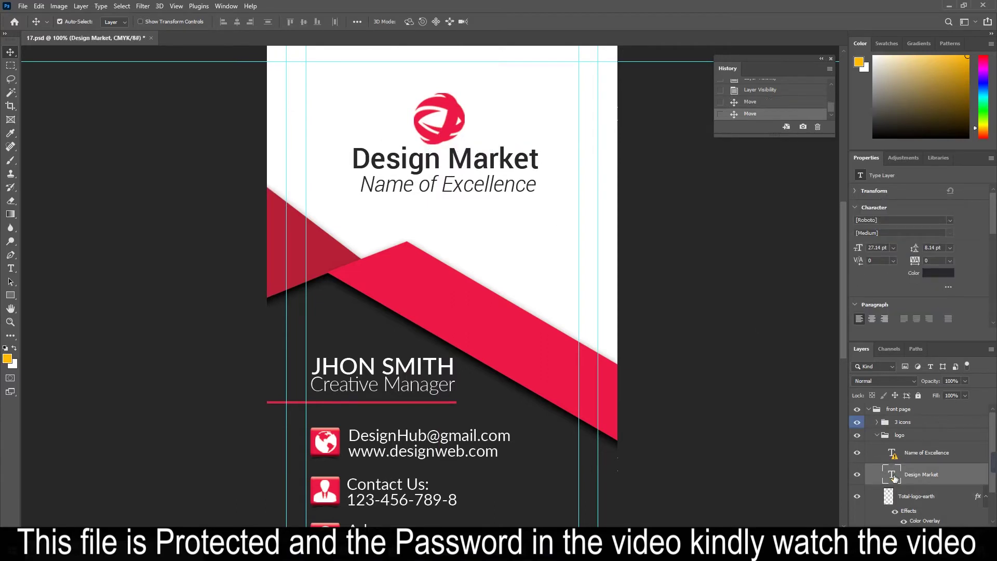
pyautogui.click(462, 322)
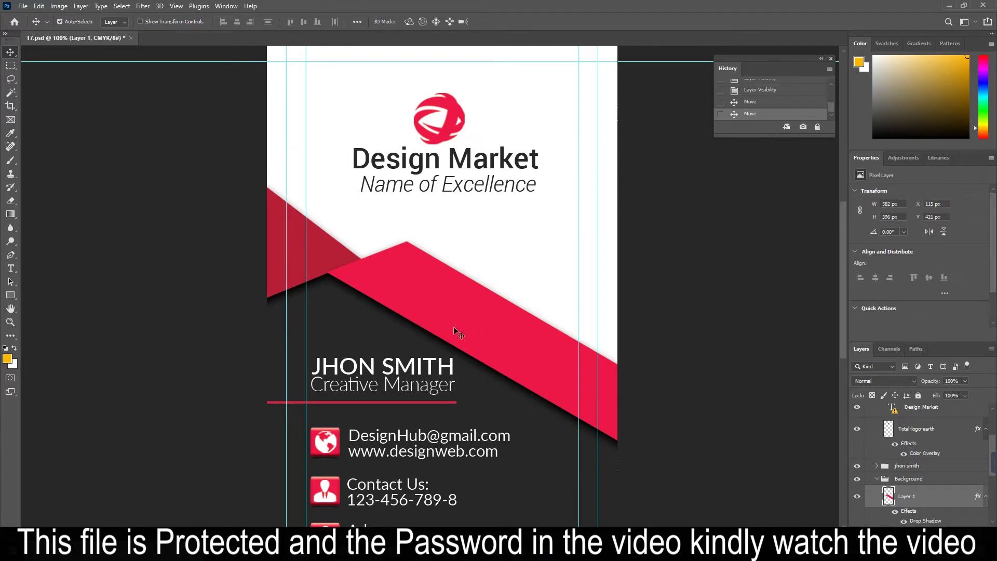
pyautogui.scroll(-1, 883, 498)
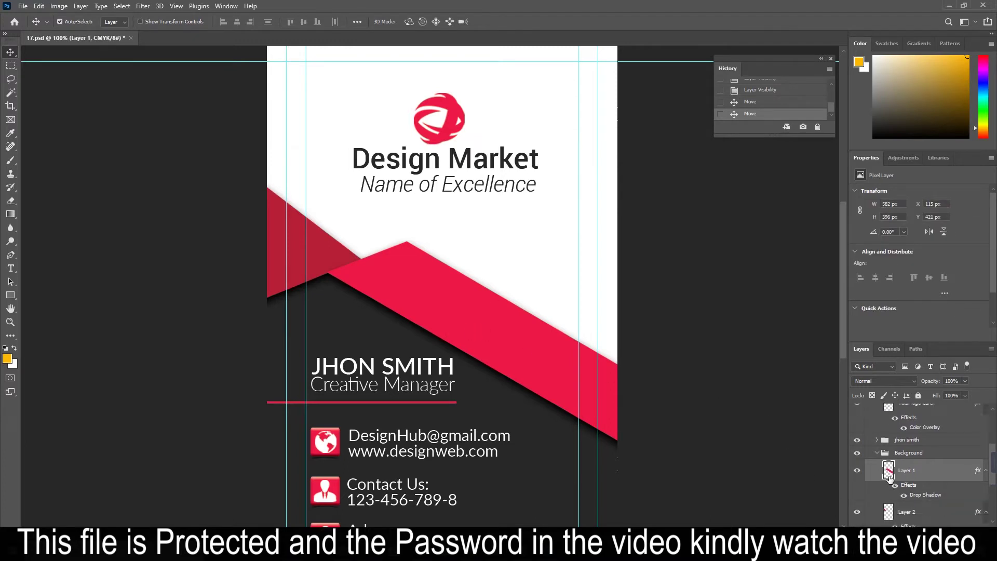
pyautogui.doubleClick(552, 298)
pyautogui.moveTo(275, 80); pyautogui.dragTo(204, 82)
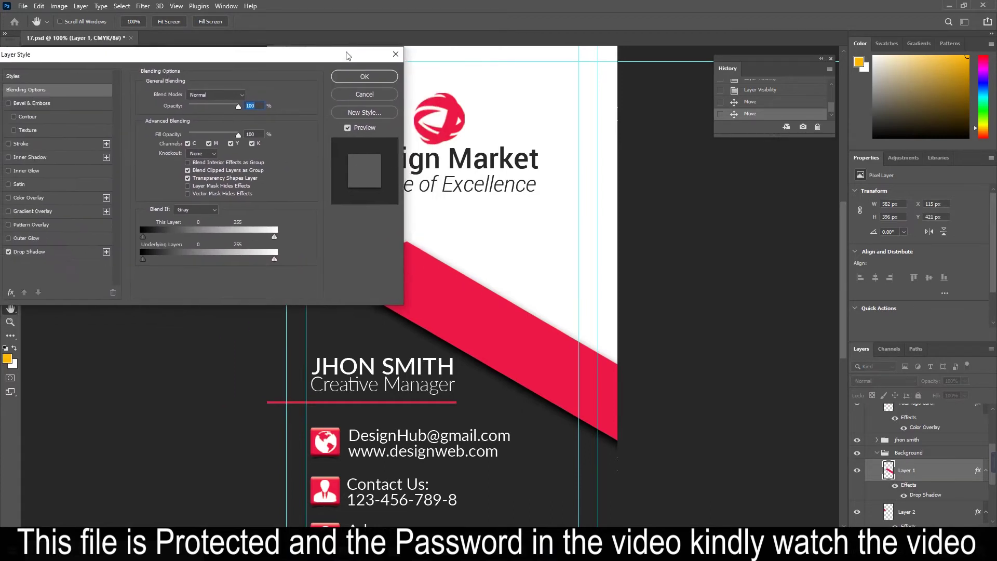
pyautogui.moveTo(305, 82); pyautogui.dragTo(367, 53)
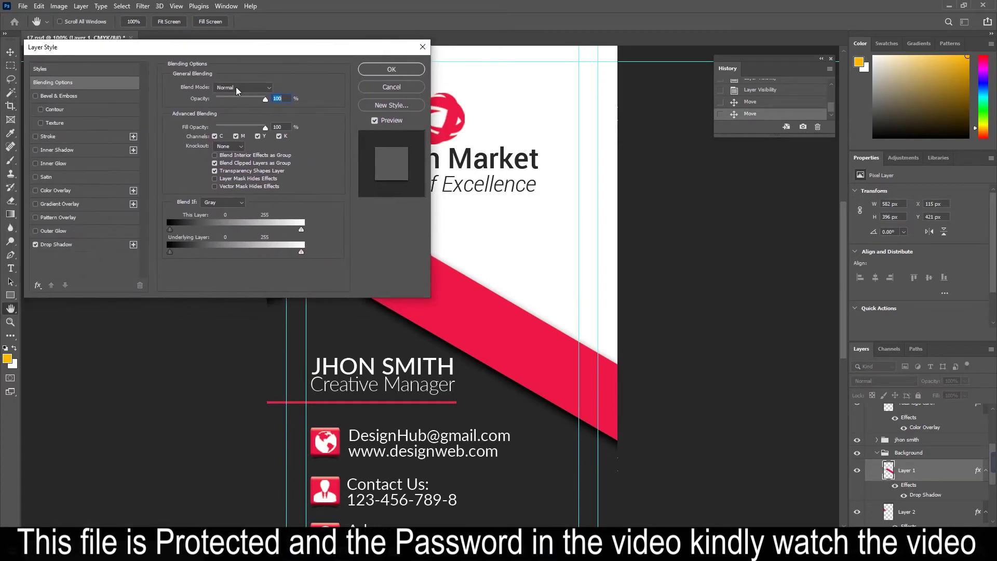
pyautogui.click(65, 191)
pyautogui.moveTo(224, 53); pyautogui.dragTo(86, 67)
pyautogui.click(135, 104)
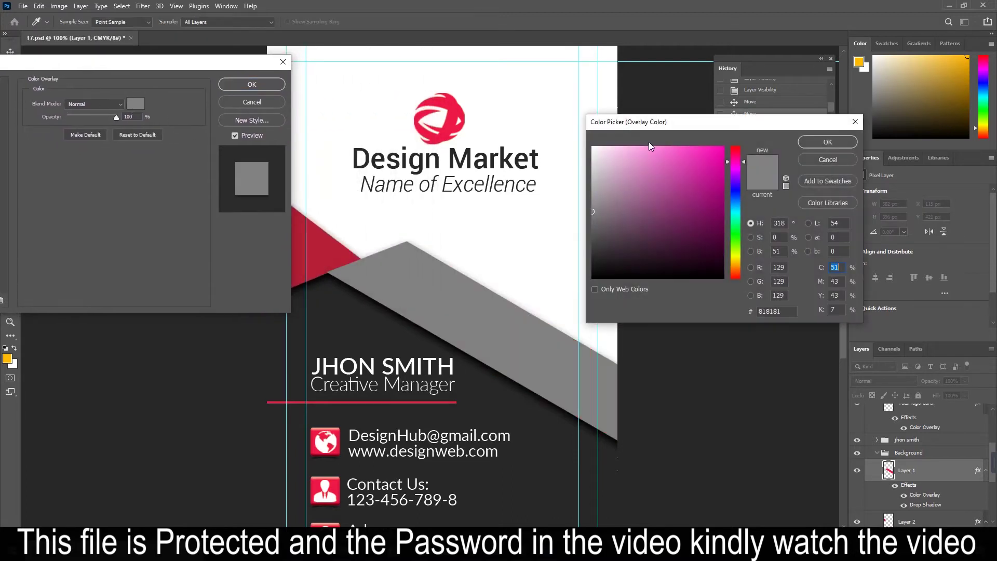
pyautogui.click(695, 180)
pyautogui.moveTo(720, 178)
pyautogui.mouseDown()
pyautogui.moveTo(716, 219)
pyautogui.moveTo(711, 156)
pyautogui.mouseUp()
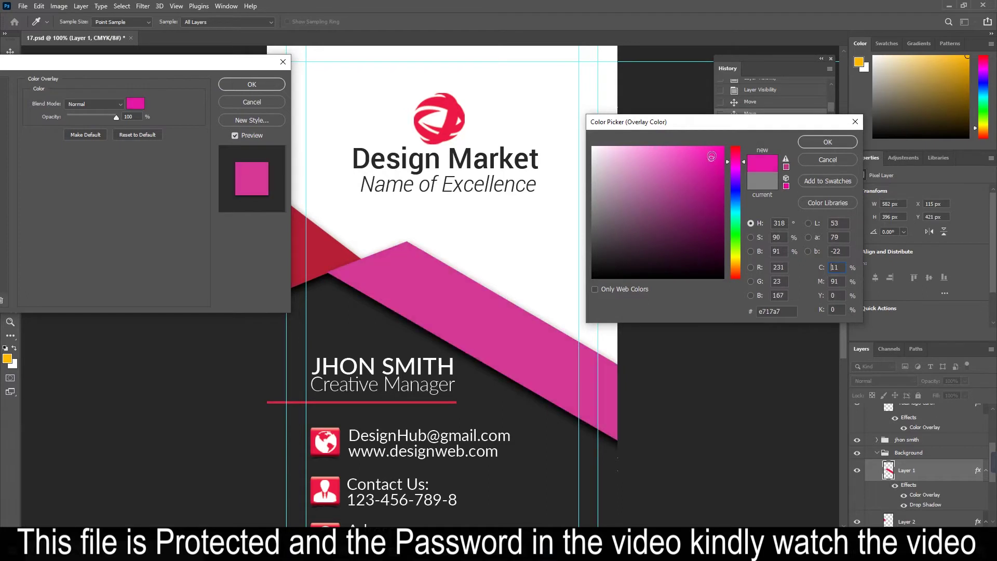
pyautogui.click(735, 190)
pyautogui.click(698, 169)
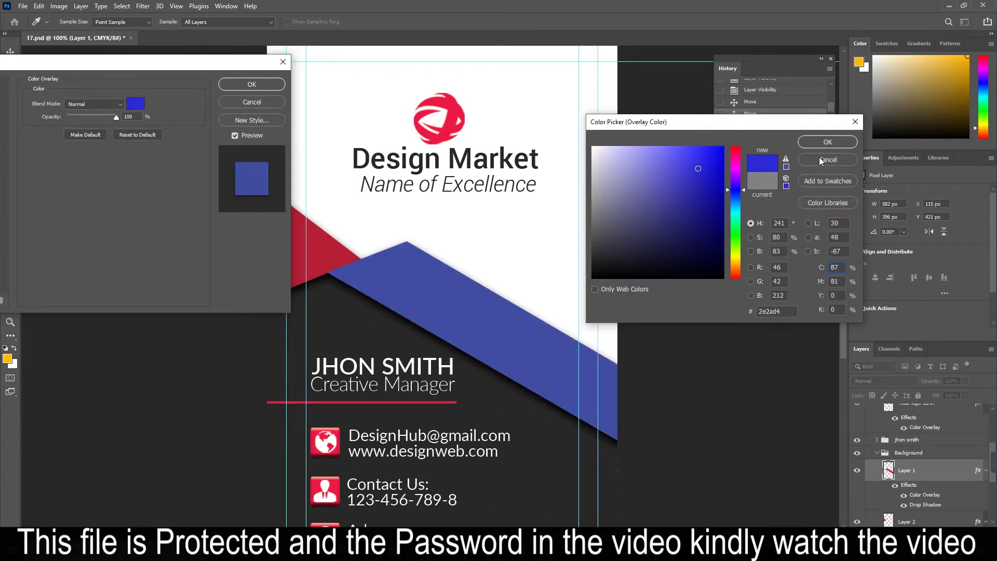
pyautogui.click(825, 160)
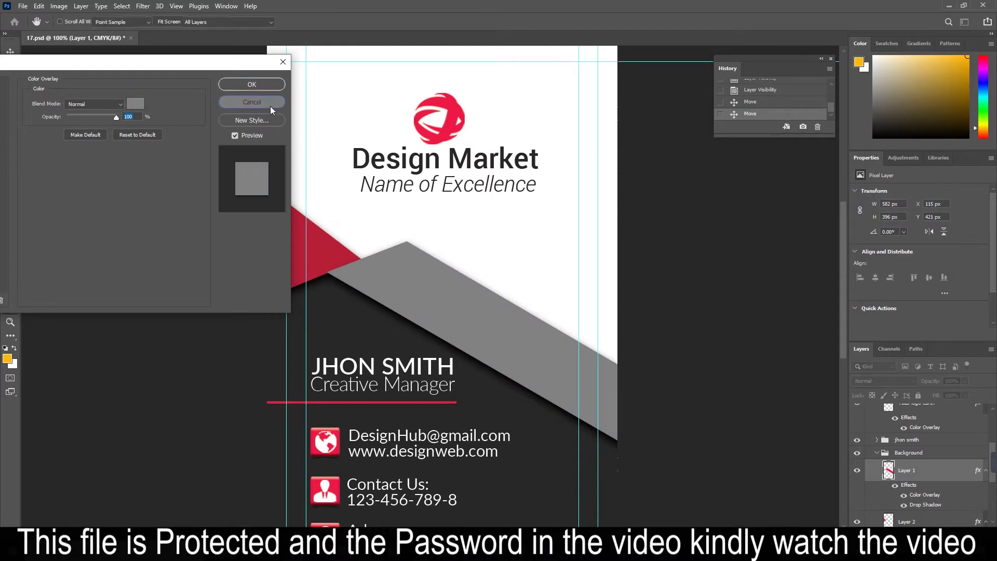
pyautogui.click(252, 102)
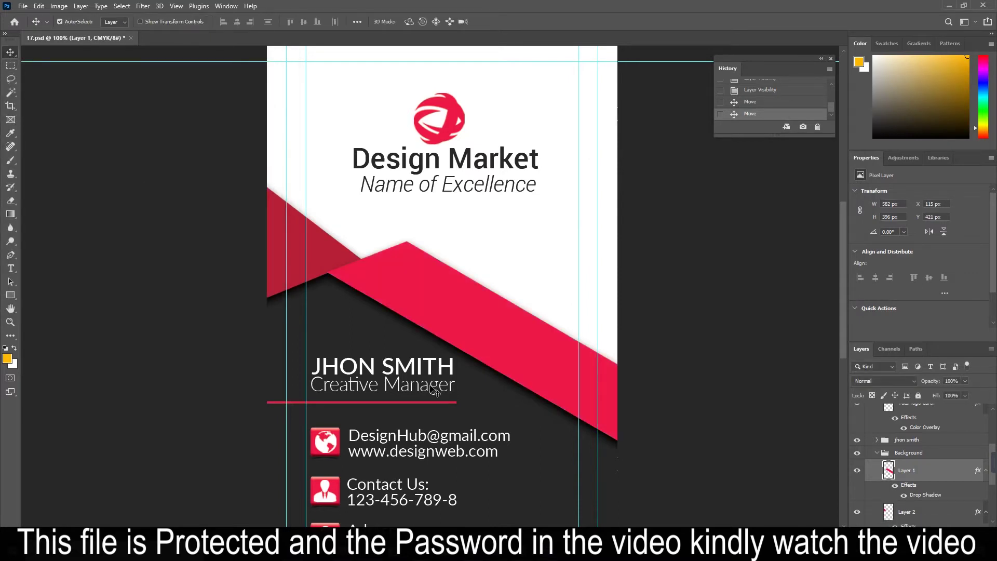
pyautogui.click(424, 375)
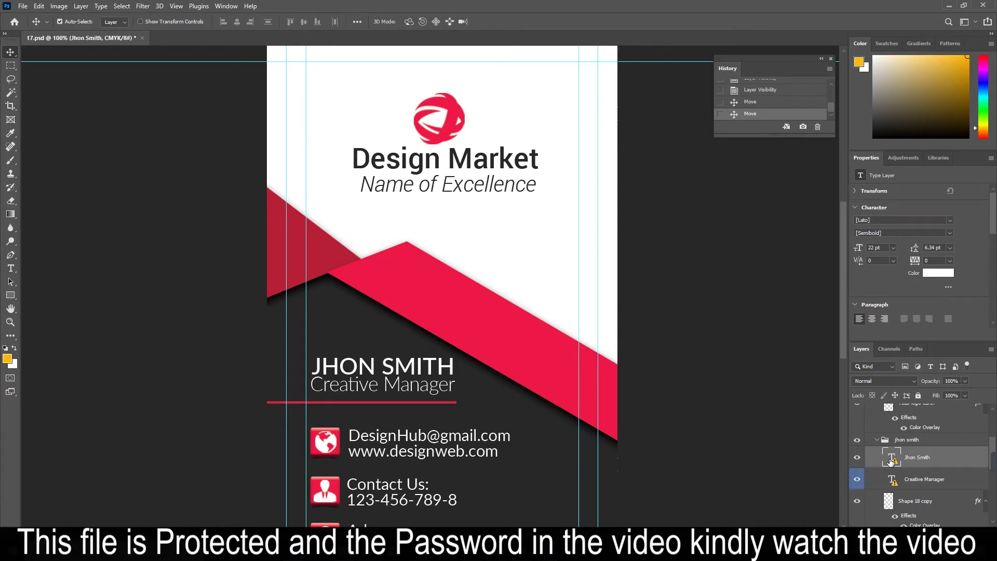
# Replace the missing font and change the cardholder name line to the new person's name
pyautogui.press('Return')
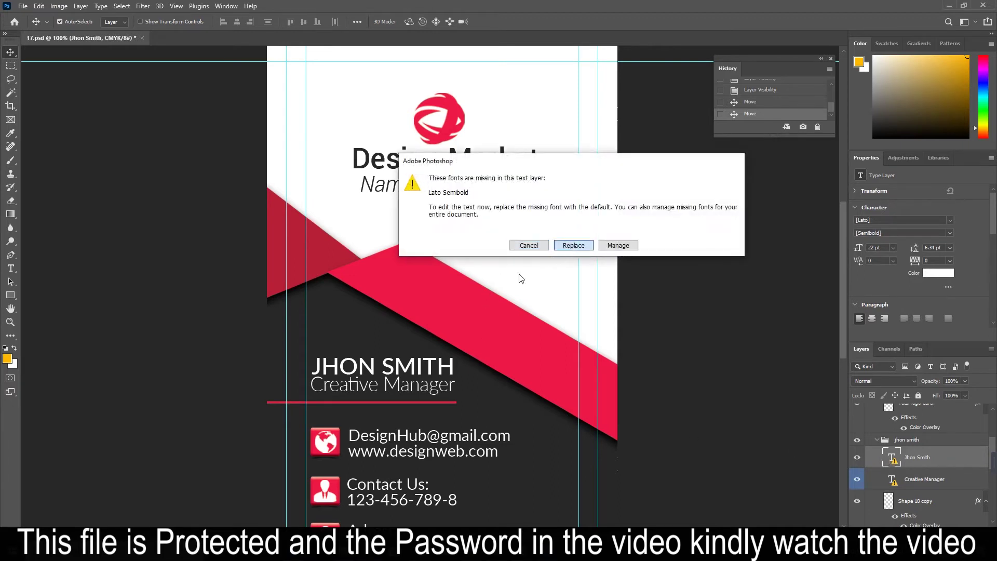
pyautogui.click(573, 245)
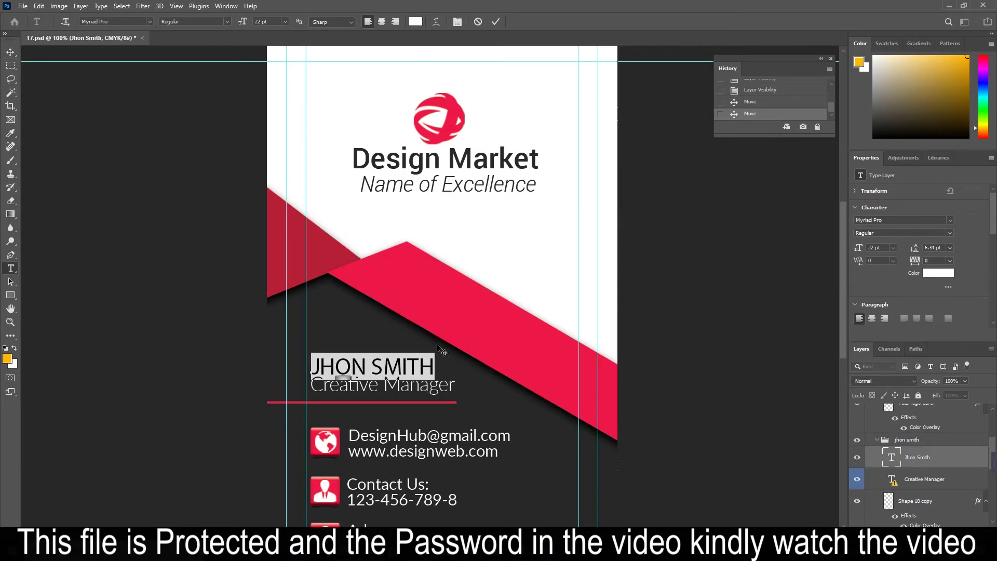
pyautogui.write('MR.')
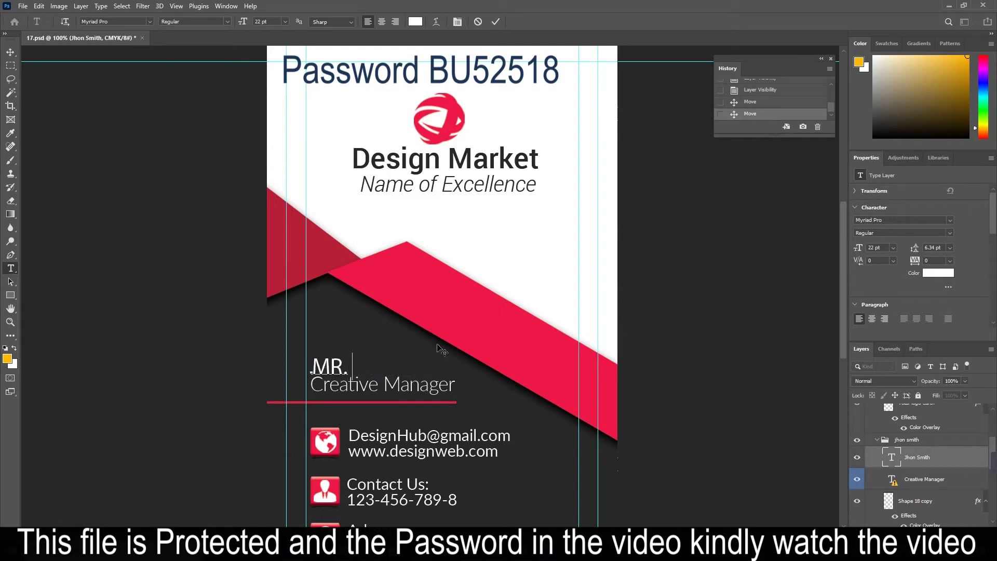
pyautogui.write(' WAQAR')
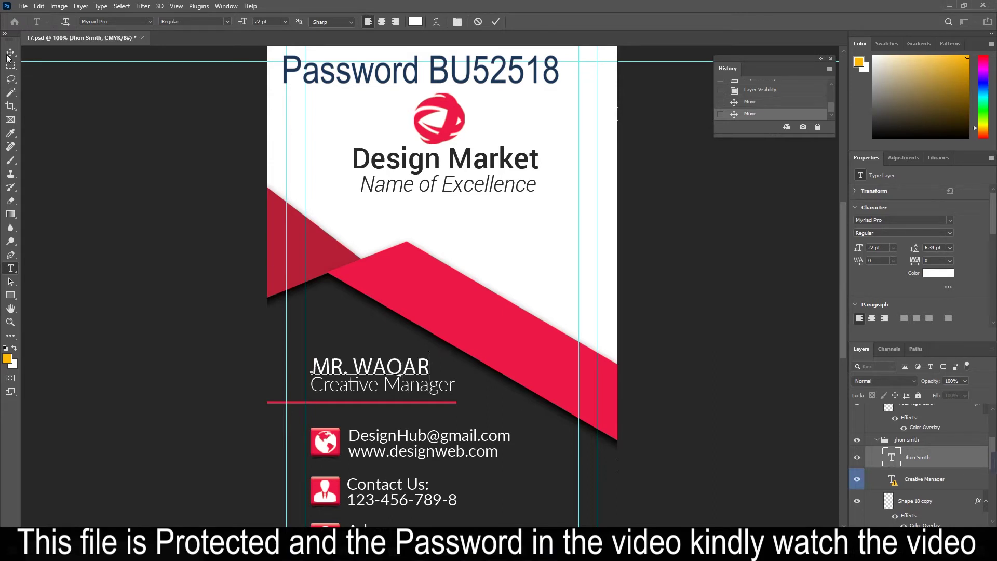
pyautogui.hotkey('ctrl', 'Return')
pyautogui.press('v')
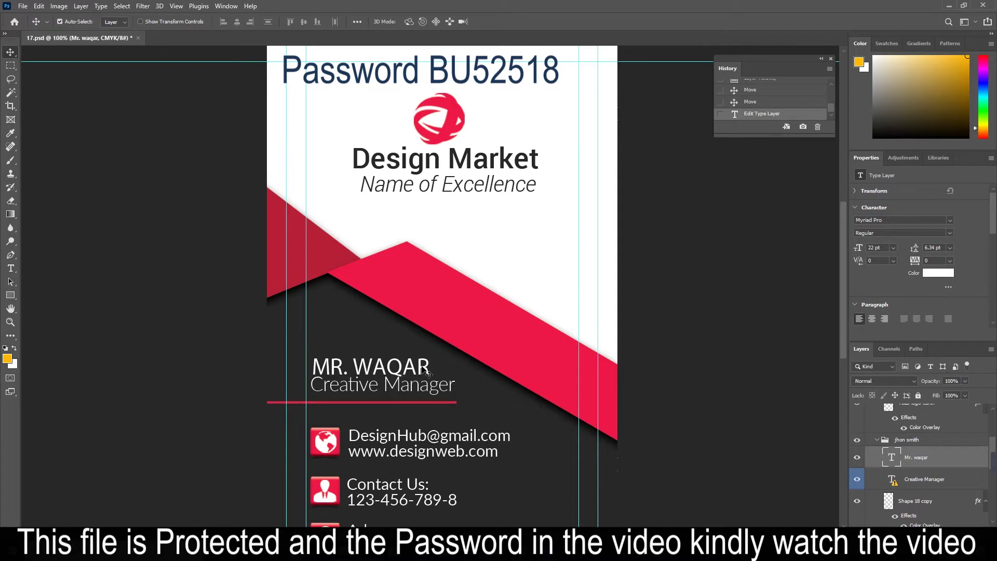
# Scale the name text up to 113% and hide the email and website line
pyautogui.hotkey('ctrl', 't')
pyautogui.moveTo(430, 356); pyautogui.dragTo(445, 351)
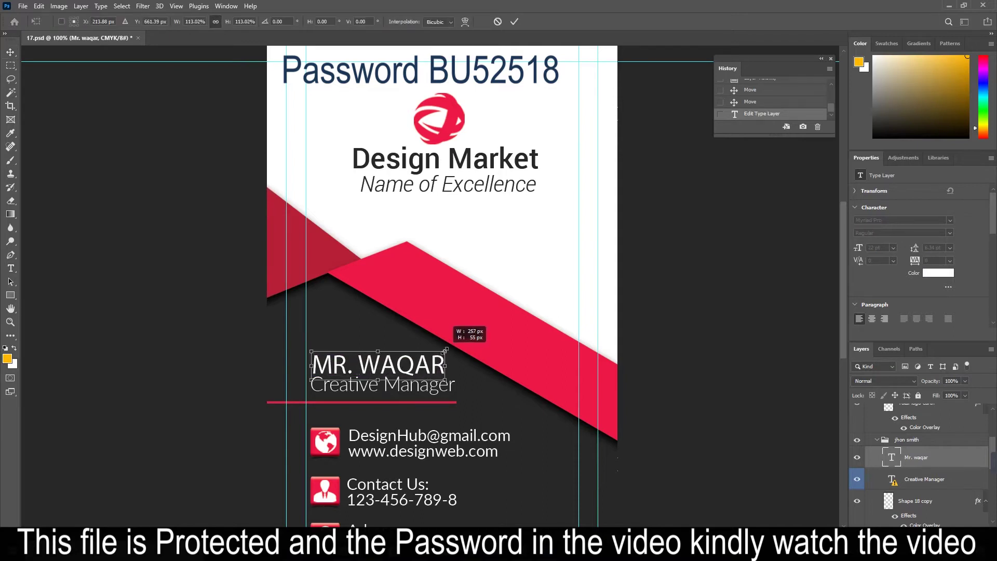
pyautogui.press('Return')
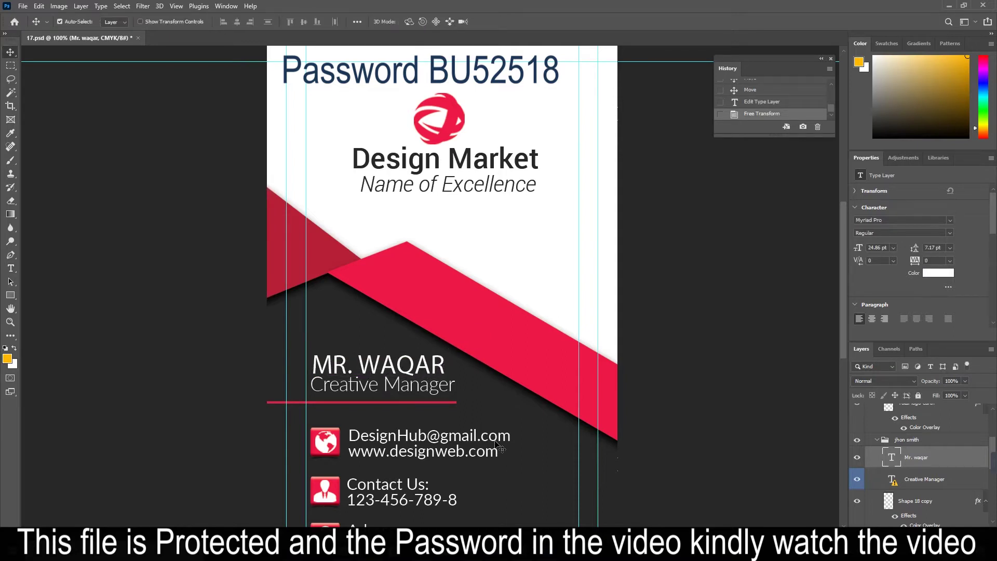
pyautogui.click(497, 445)
pyautogui.click(857, 419)
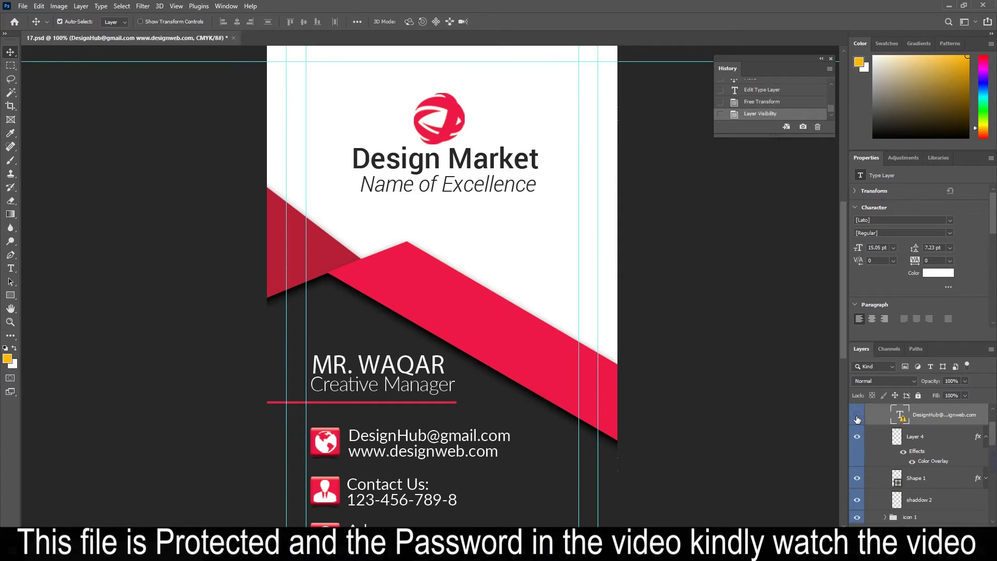
# Restore the email and website text and select Layer 4
pyautogui.click(854, 418)
pyautogui.click(326, 455)
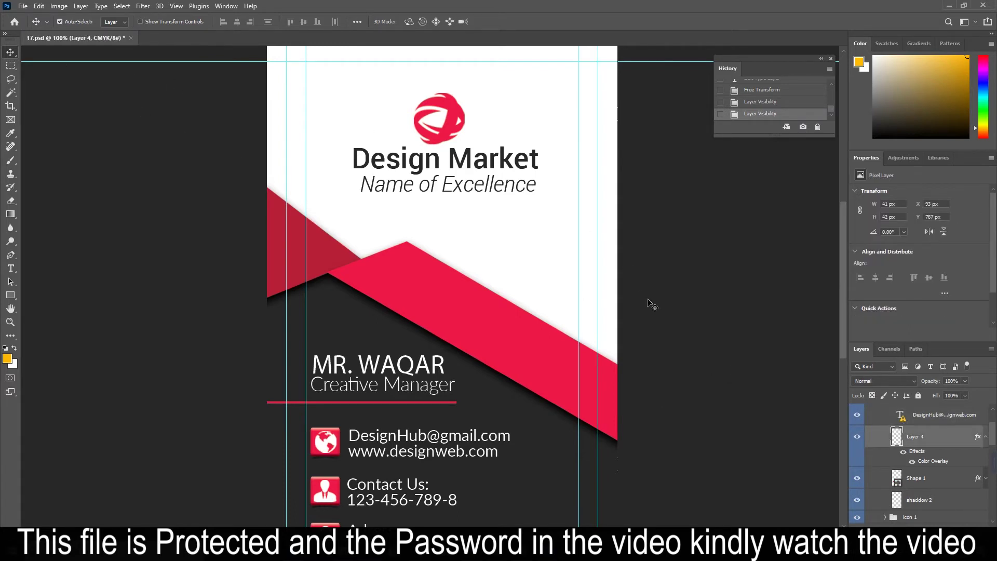
pyautogui.scroll(2, 898, 415)
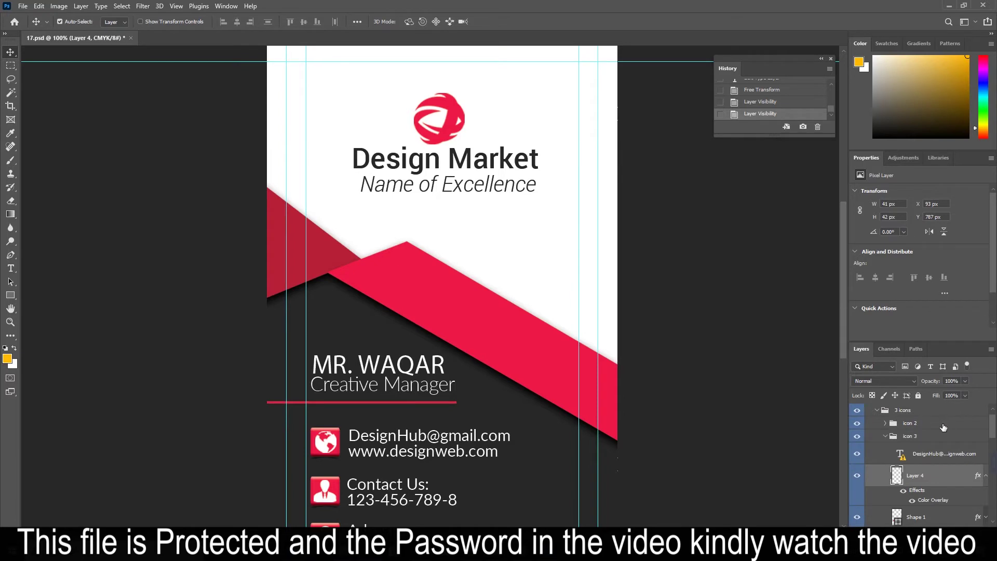
pyautogui.scroll(1, 938, 426)
# Hide the front page to view the back side, then close 17.psd without saving
pyautogui.click(869, 410)
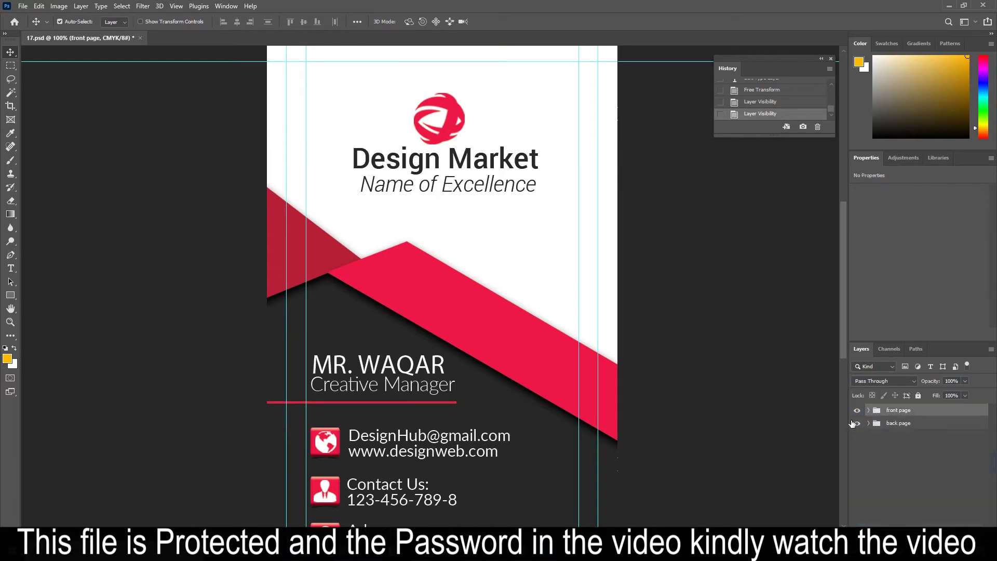
pyautogui.click(857, 410)
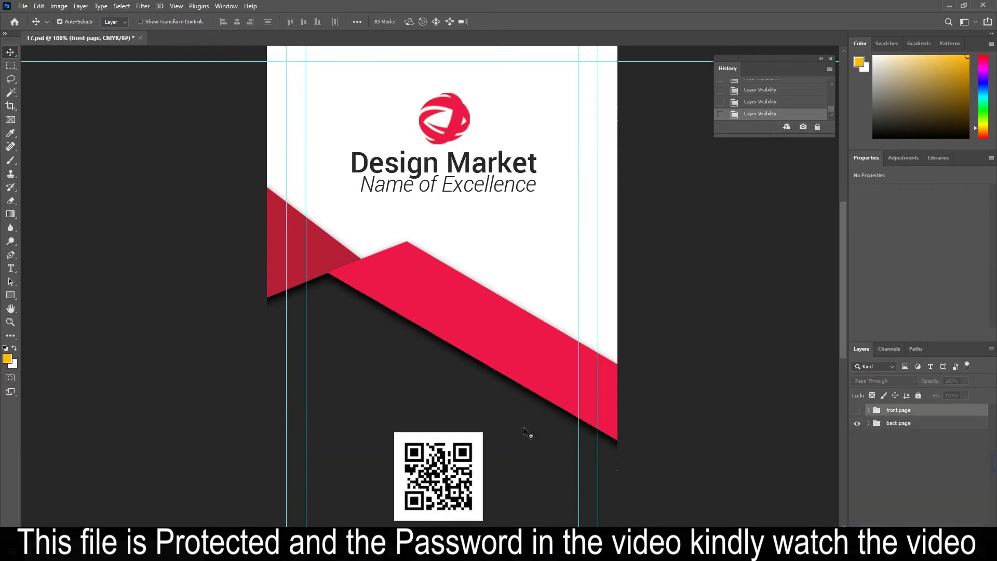
pyautogui.click(867, 424)
pyautogui.scroll(-2, 695, 461)
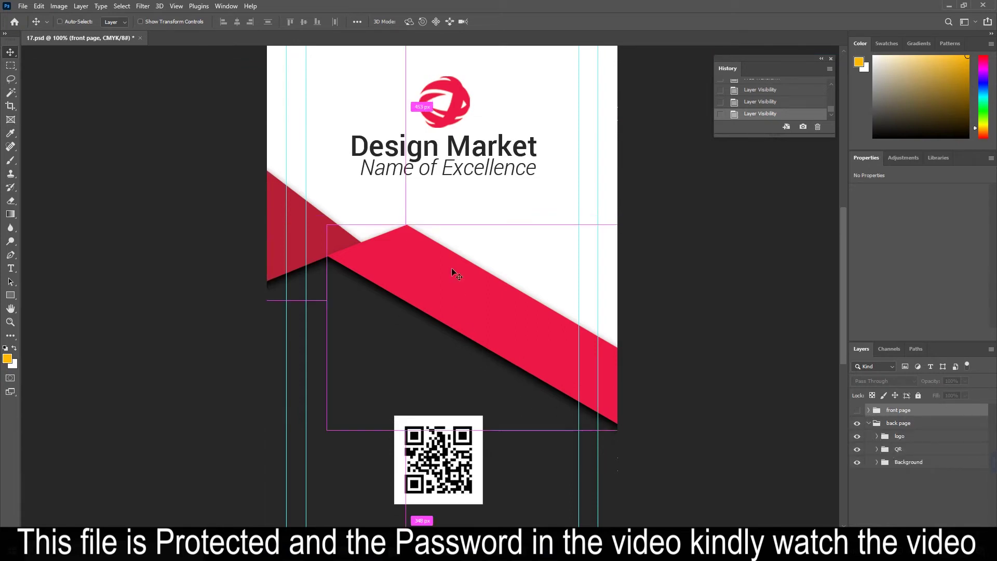
pyautogui.hotkey('ctrl', 'w')
pyautogui.click(495, 205)
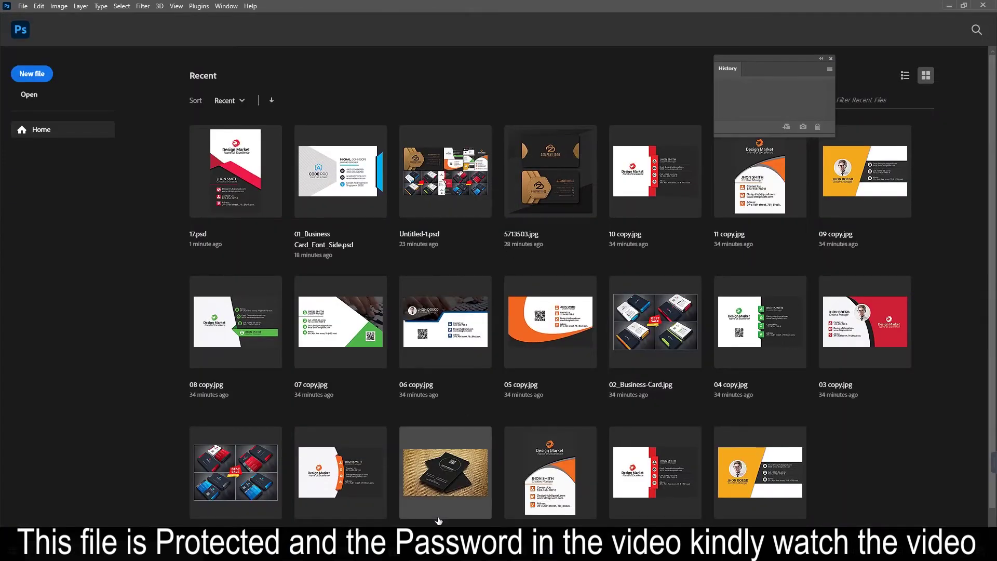
# Switch back to FastStone and send the 09.psd template to Photoshop
pyautogui.hotkey('alt', 'Tab')
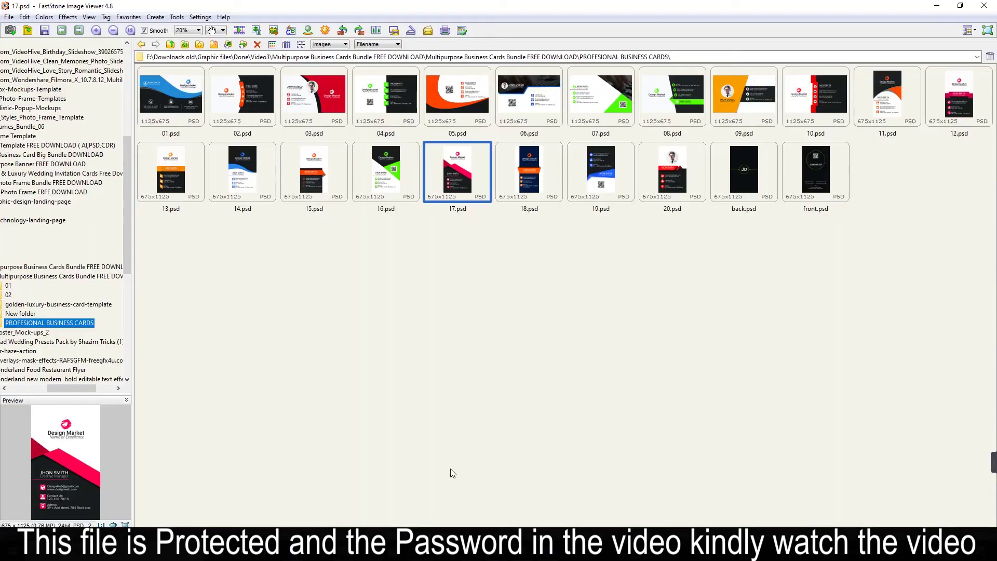
pyautogui.moveTo(744, 97)
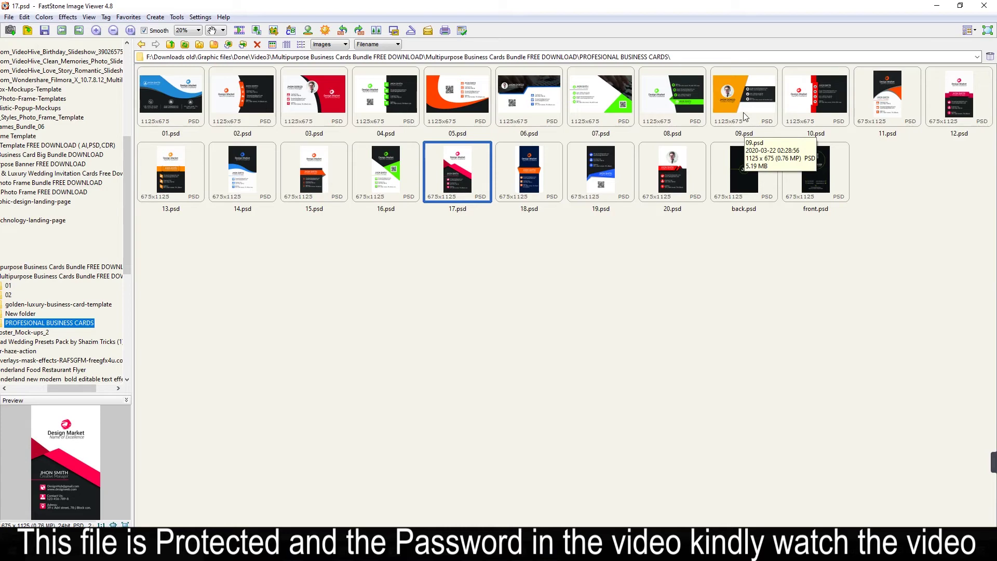
pyautogui.click(743, 109)
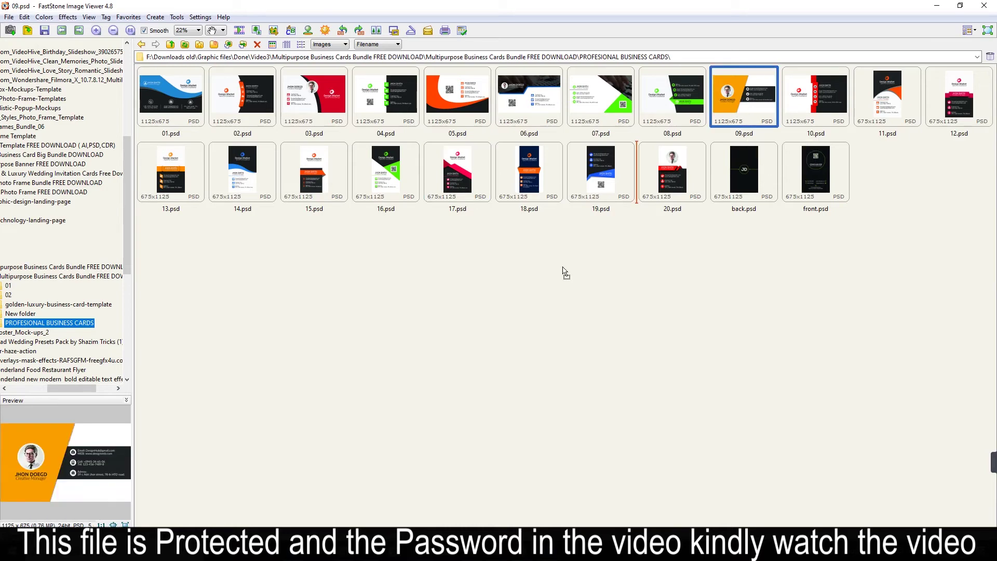
pyautogui.hotkey('alt', 'Tab')
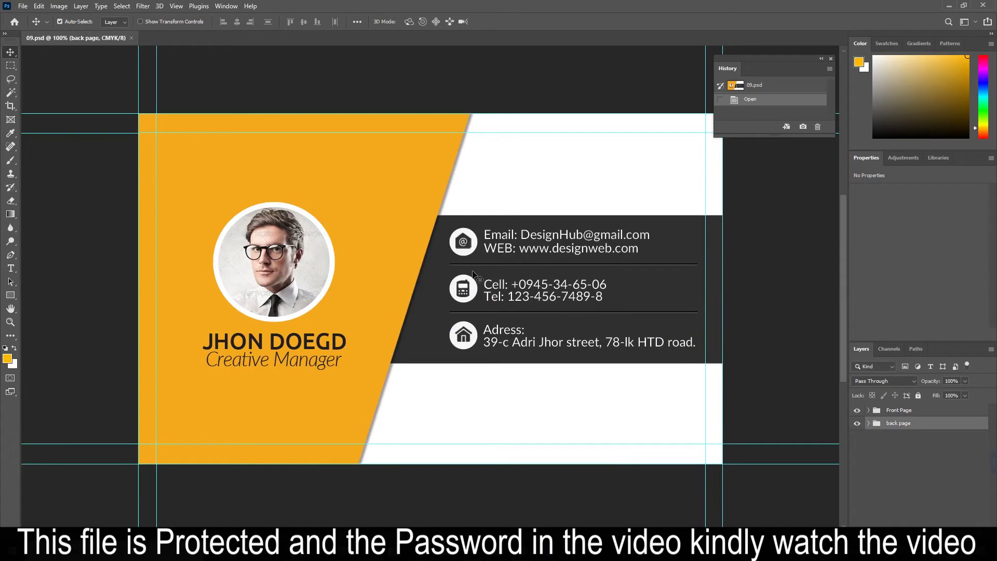
# Hide the profile photo layer on the card front
pyautogui.click(857, 410)
pyautogui.click(857, 411)
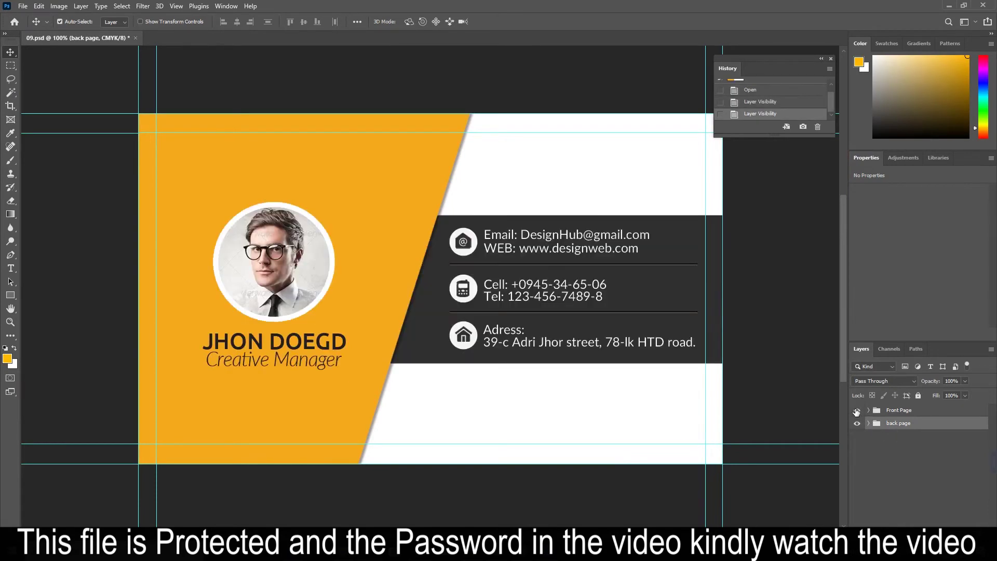
pyautogui.click(305, 277)
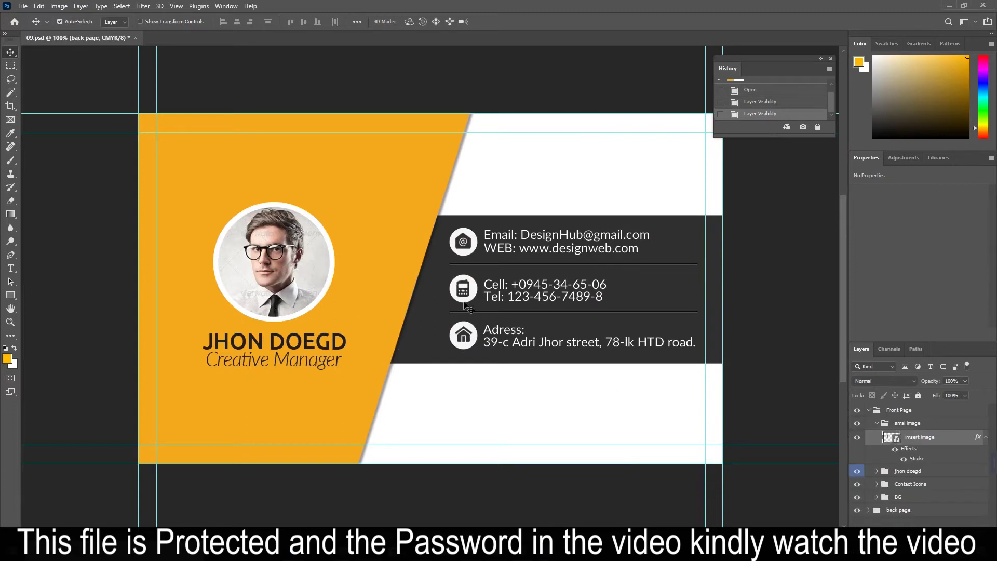
pyautogui.click(857, 440)
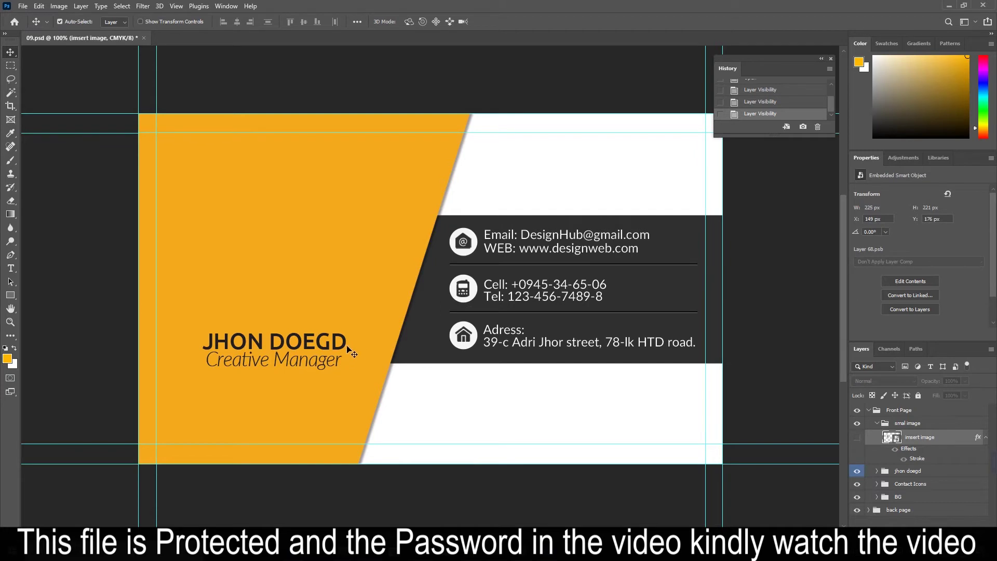
# Move the name and Creative Manager title up near the top of the orange panel
pyautogui.moveTo(299, 347); pyautogui.dragTo(300, 227)
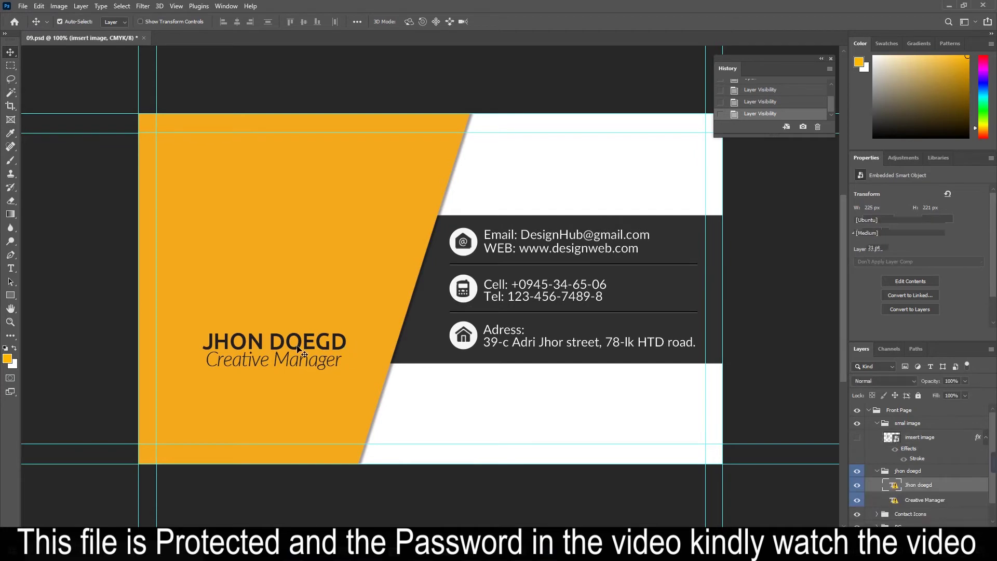
pyautogui.moveTo(299, 227); pyautogui.dragTo(300, 209)
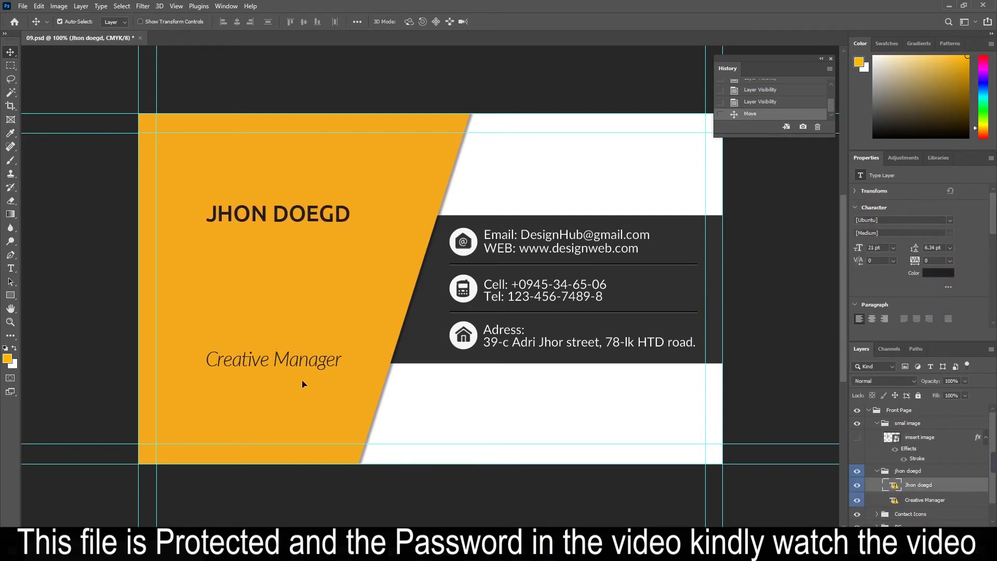
pyautogui.click(284, 364)
pyautogui.moveTo(281, 363); pyautogui.dragTo(277, 236)
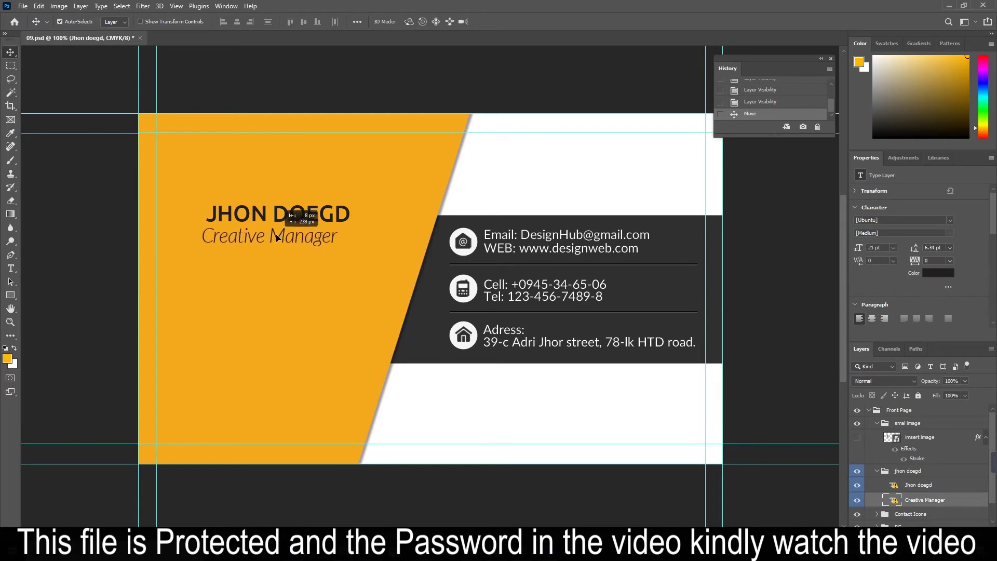
pyautogui.moveTo(277, 236); pyautogui.dragTo(279, 237)
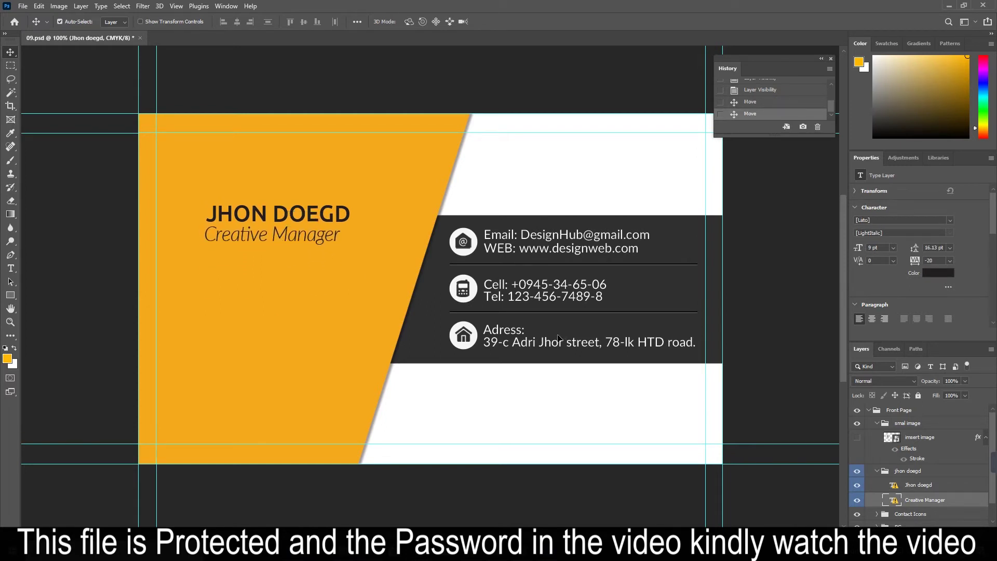
# Hide the email and web text, then collapse the smal image and Front Page groups
pyautogui.click(561, 250)
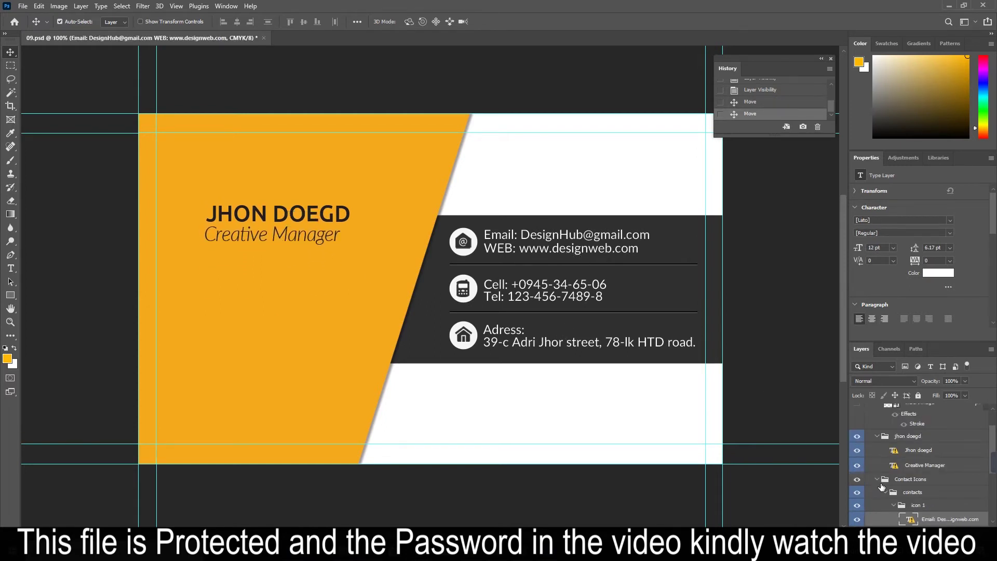
pyautogui.scroll(-2, 877, 504)
pyautogui.click(856, 491)
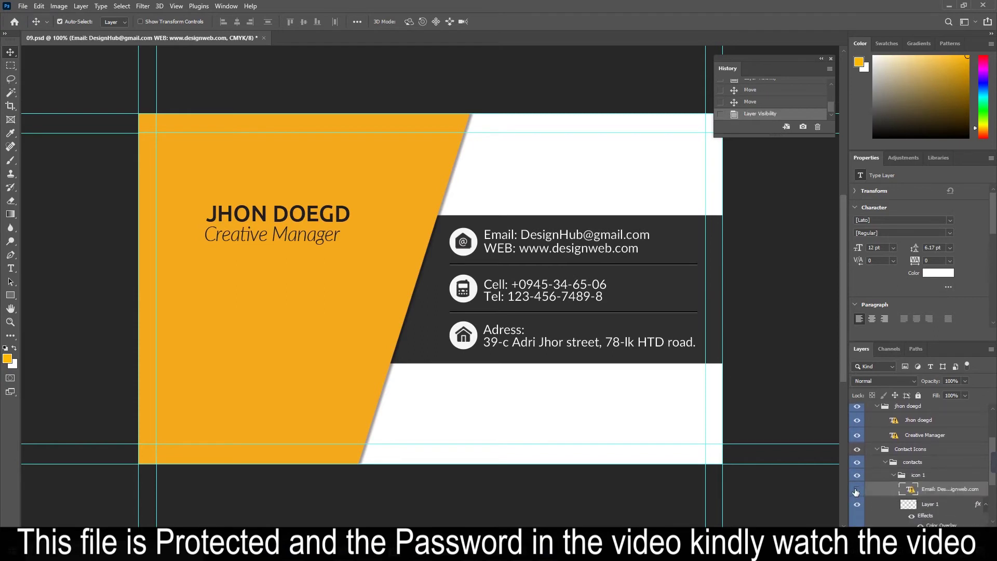
pyautogui.click(538, 297)
pyautogui.click(857, 519)
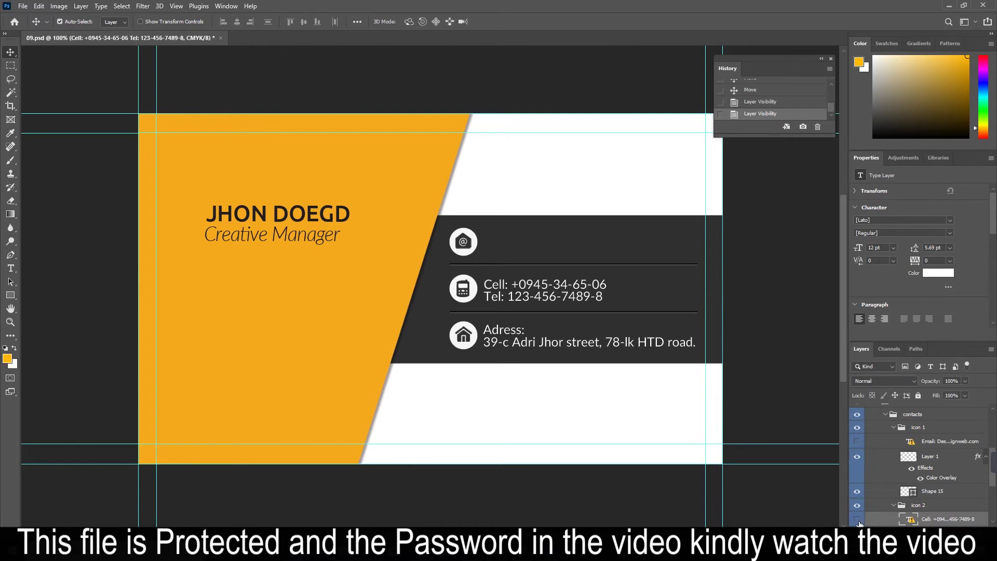
pyautogui.scroll(2, 653, 254)
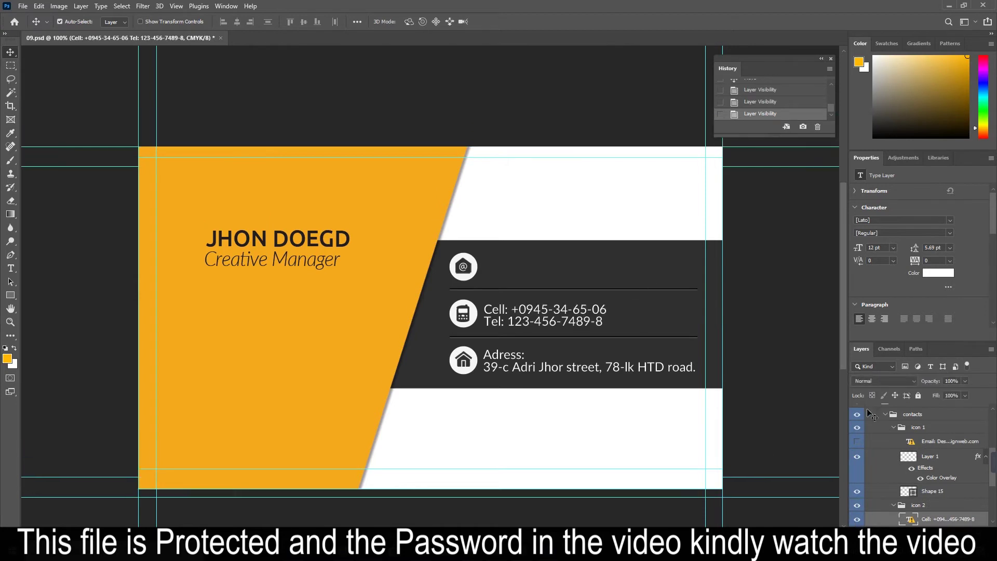
pyautogui.scroll(2, 977, 436)
pyautogui.scroll(5, 935, 436)
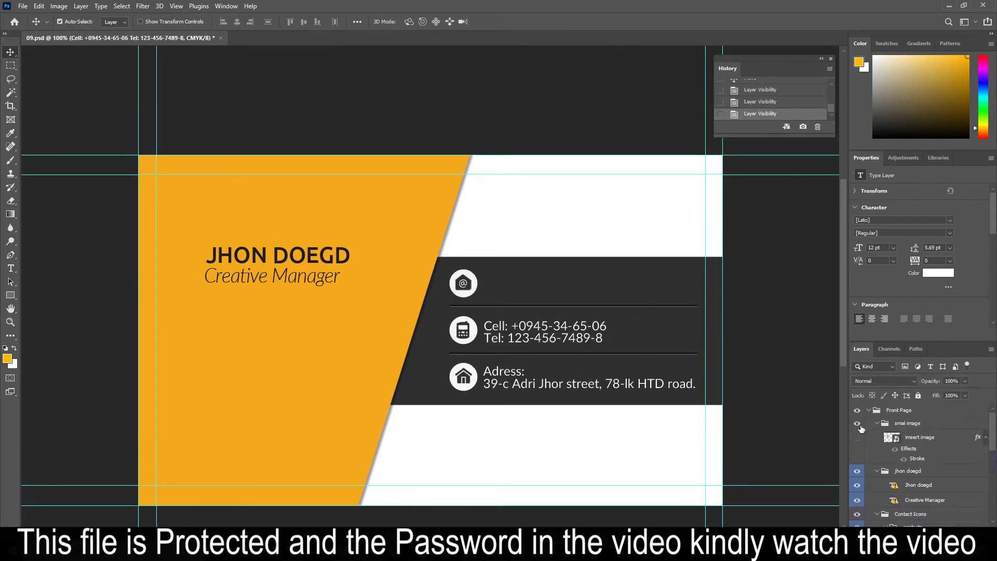
pyautogui.click(877, 424)
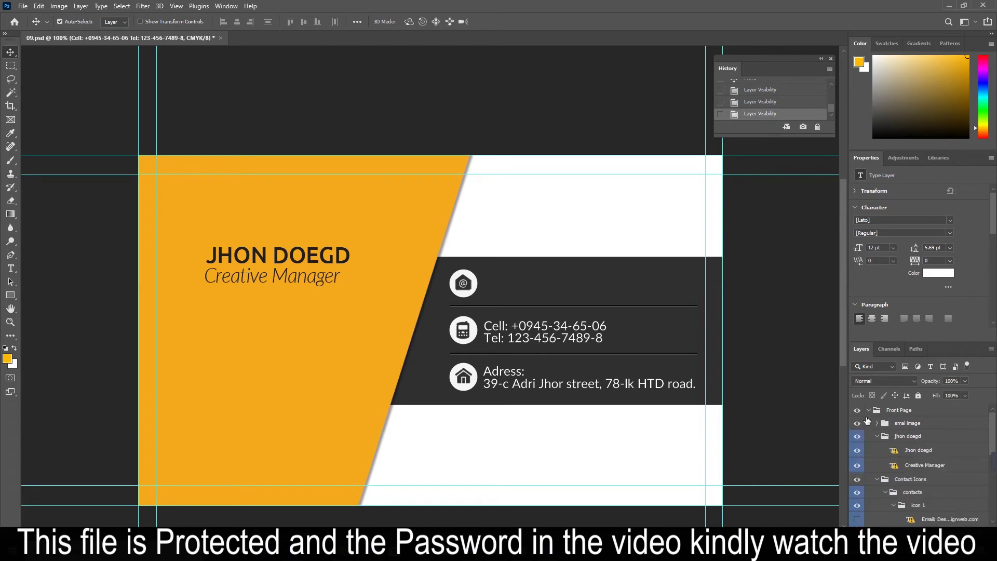
pyautogui.click(870, 412)
# Hide the front page and expand the back page group to the Total-logo-earth logo layer
pyautogui.click(857, 411)
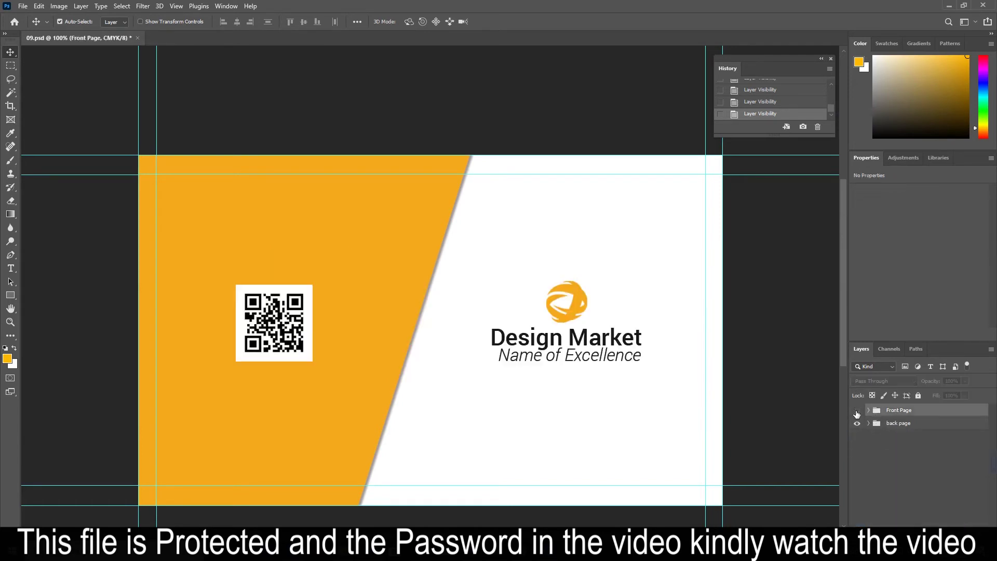
pyautogui.click(868, 424)
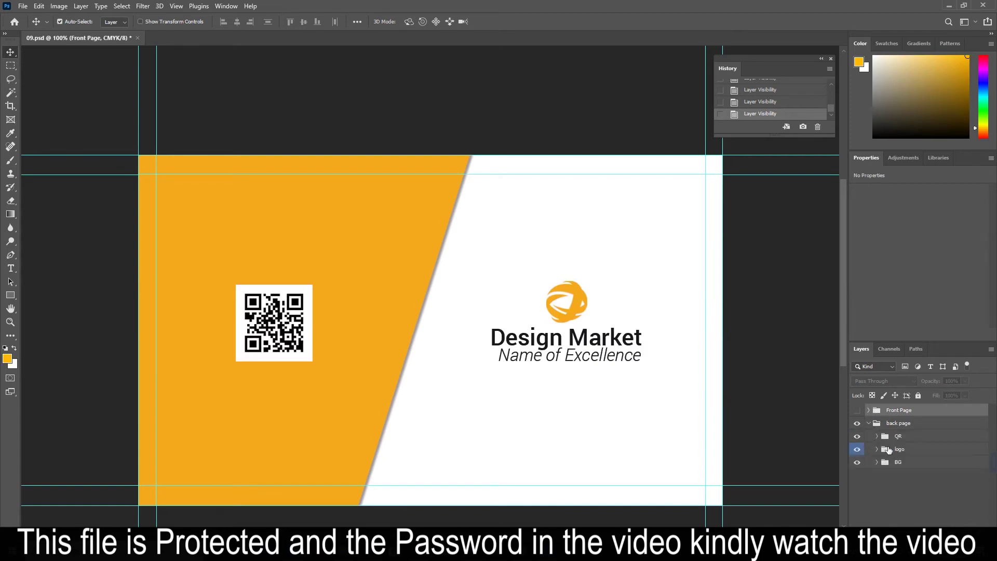
pyautogui.click(566, 318)
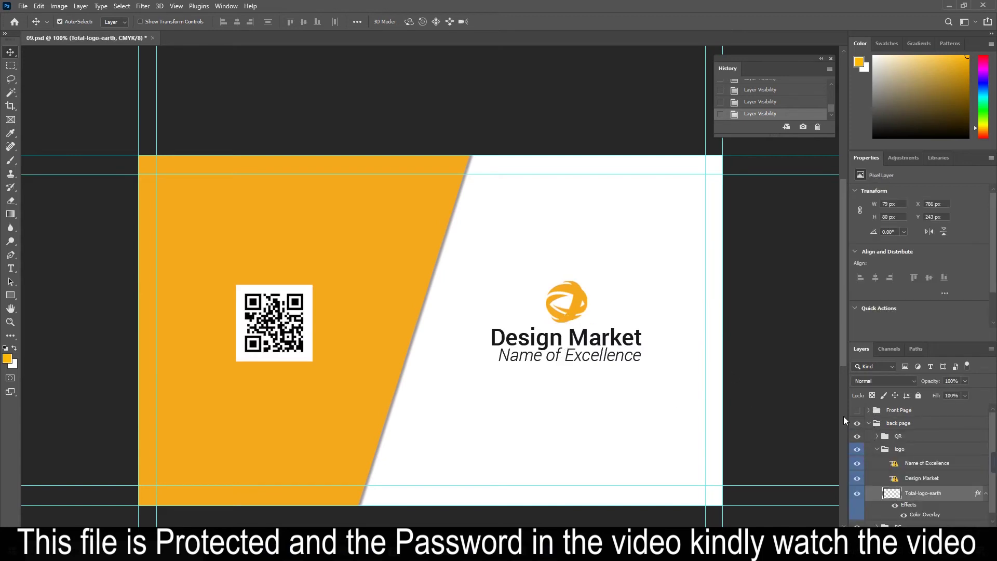
pyautogui.click(857, 493)
# Replace the Design Market heading's missing Roboto Medium font with Myriad Pro
pyautogui.doubleClick(509, 341)
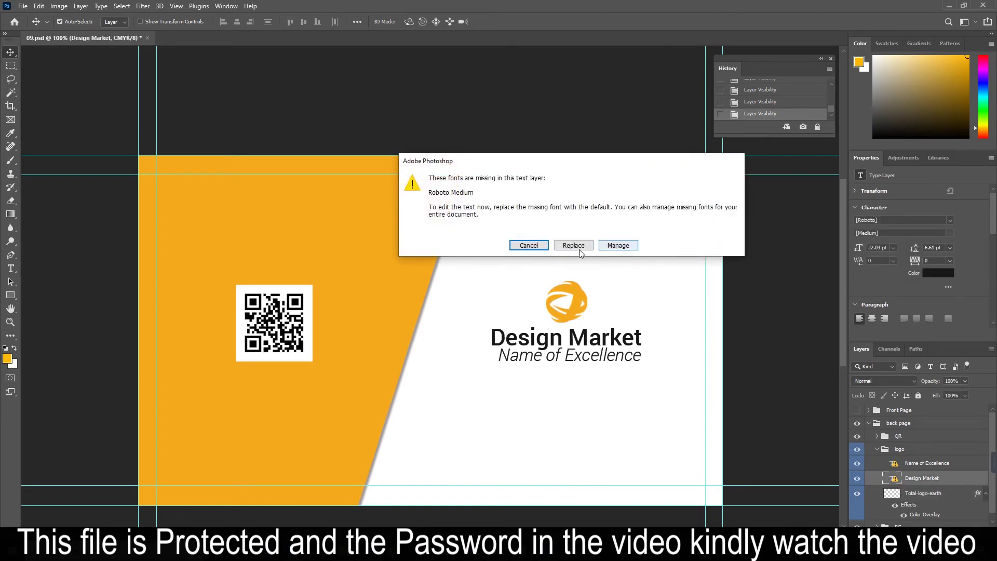
pyautogui.click(573, 245)
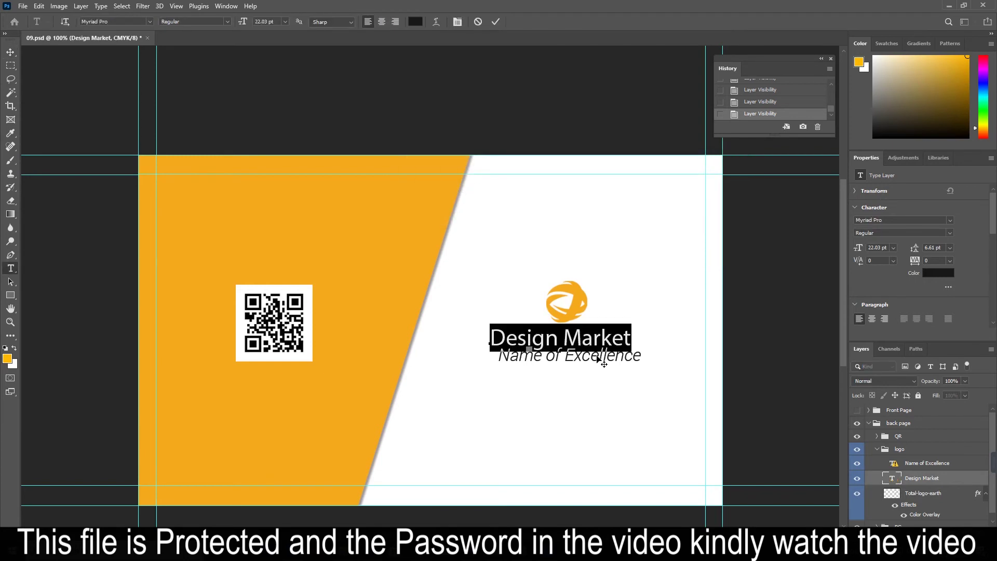
pyautogui.click(11, 52)
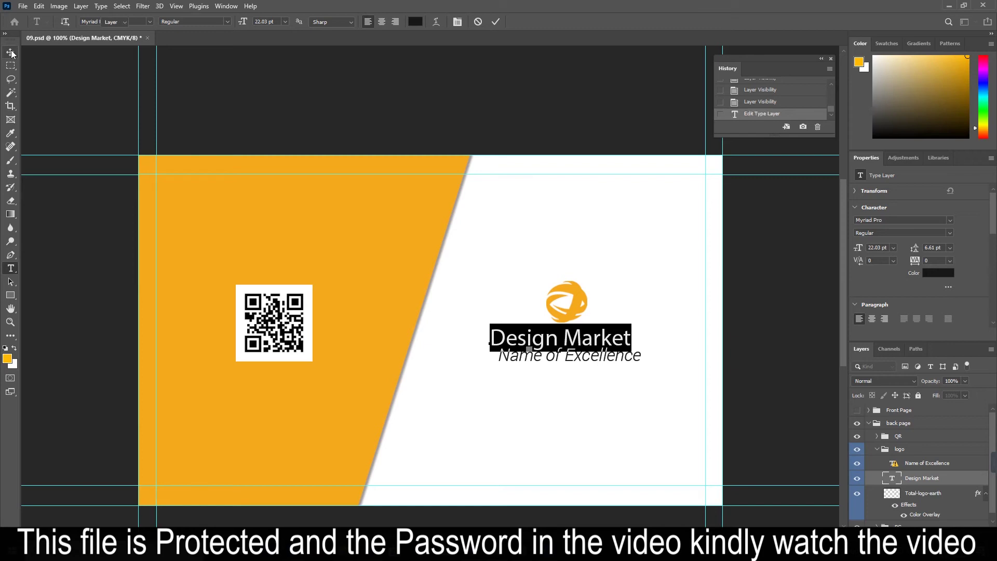
pyautogui.click(294, 321)
pyautogui.click(952, 448)
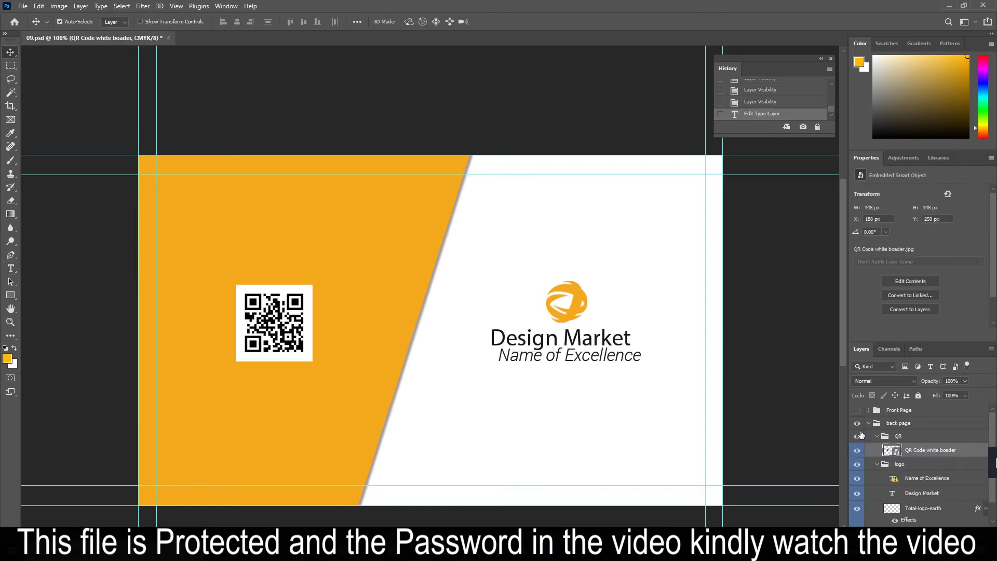
# Hide the QR code on the back and select the orange background shape layer
pyautogui.click(857, 451)
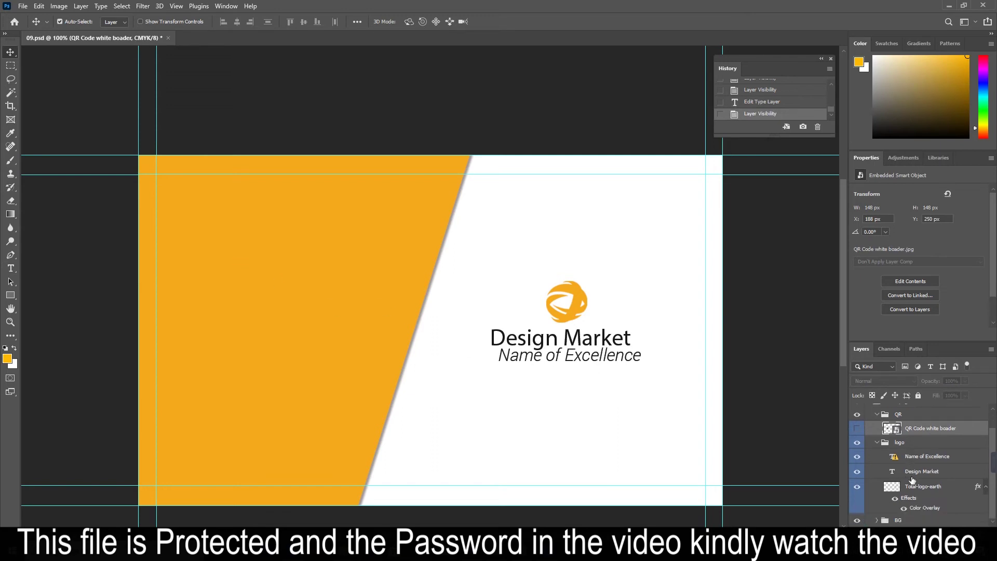
pyautogui.click(335, 325)
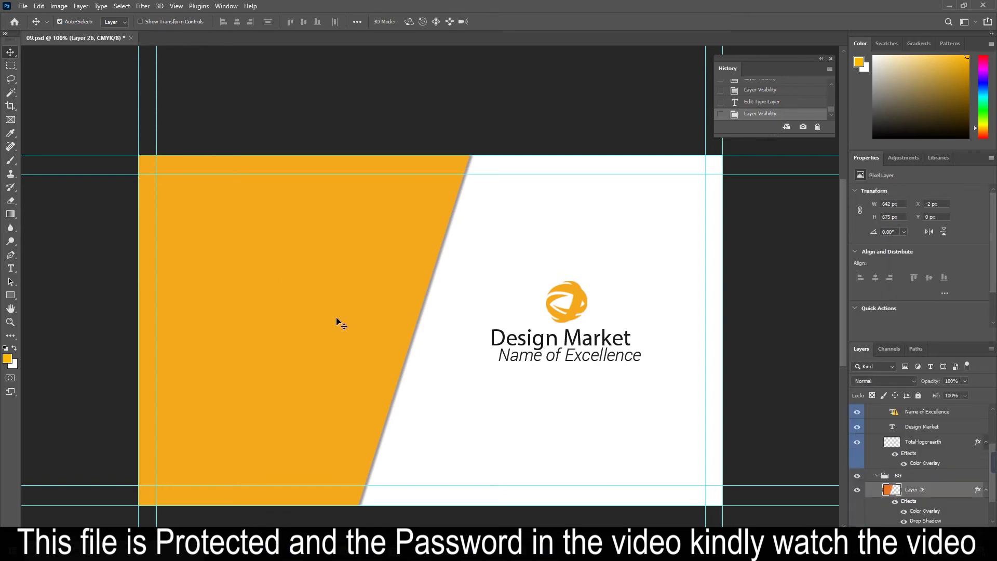
pyautogui.scroll(-1, 914, 502)
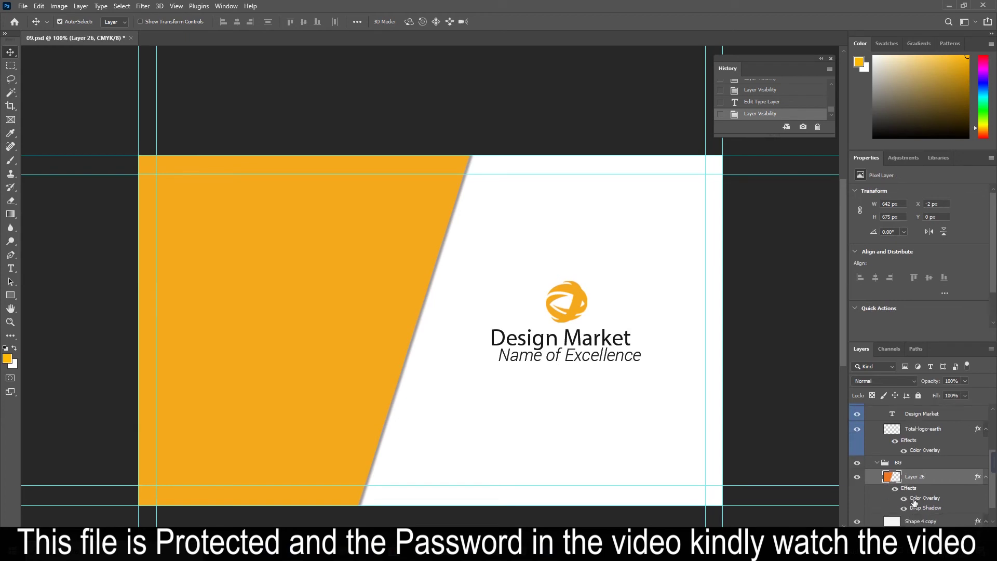
# Trial a green colour overlay on the diagonal panel, undo it, and close 09.psd
pyautogui.doubleClick(933, 501)
pyautogui.click(255, 104)
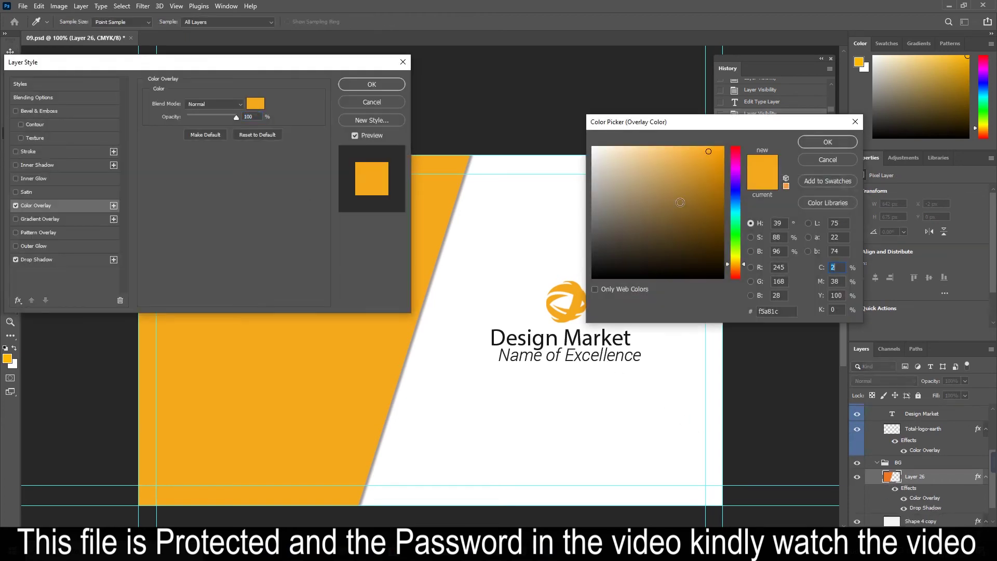
pyautogui.click(738, 167)
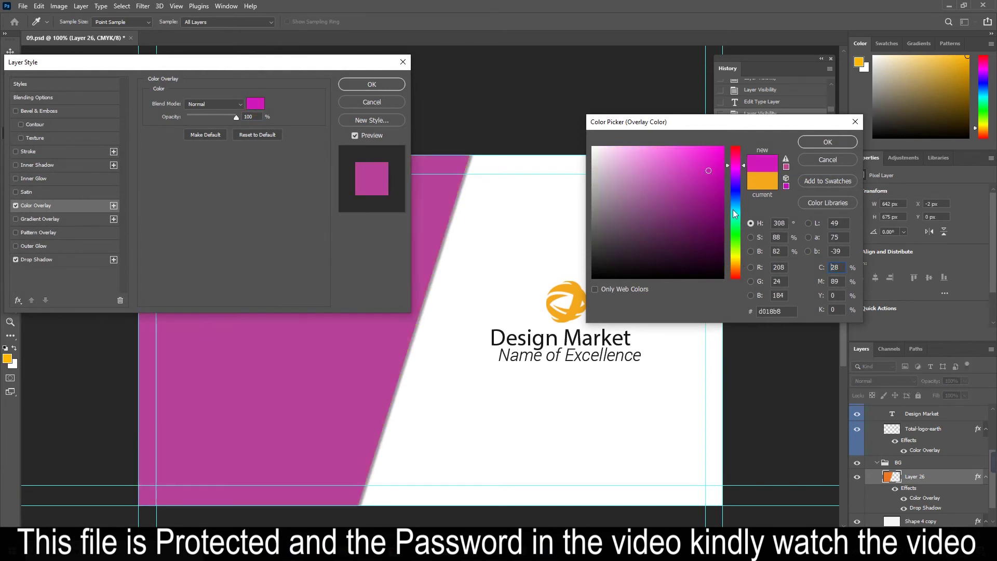
pyautogui.moveTo(738, 217); pyautogui.dragTo(744, 245)
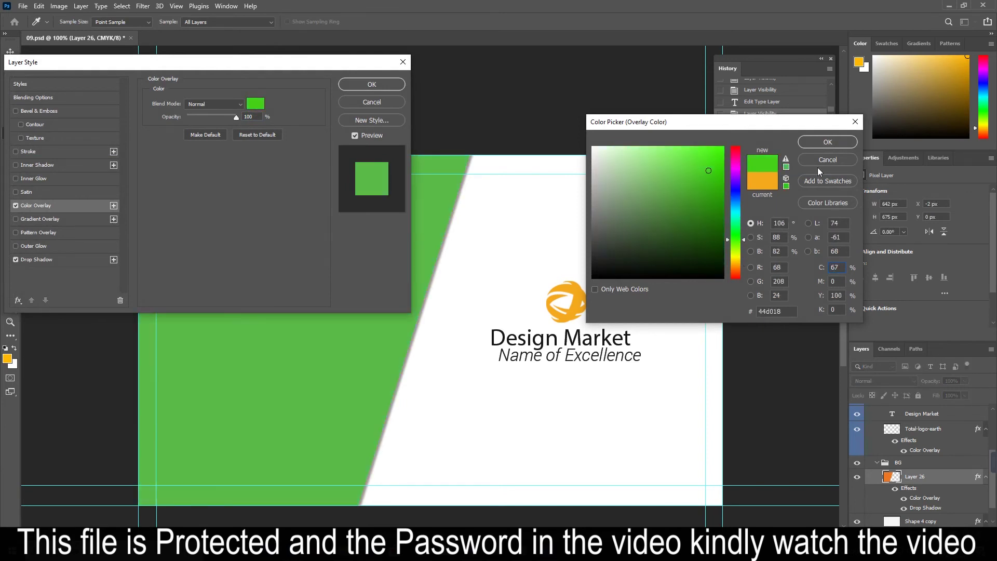
pyautogui.click(826, 142)
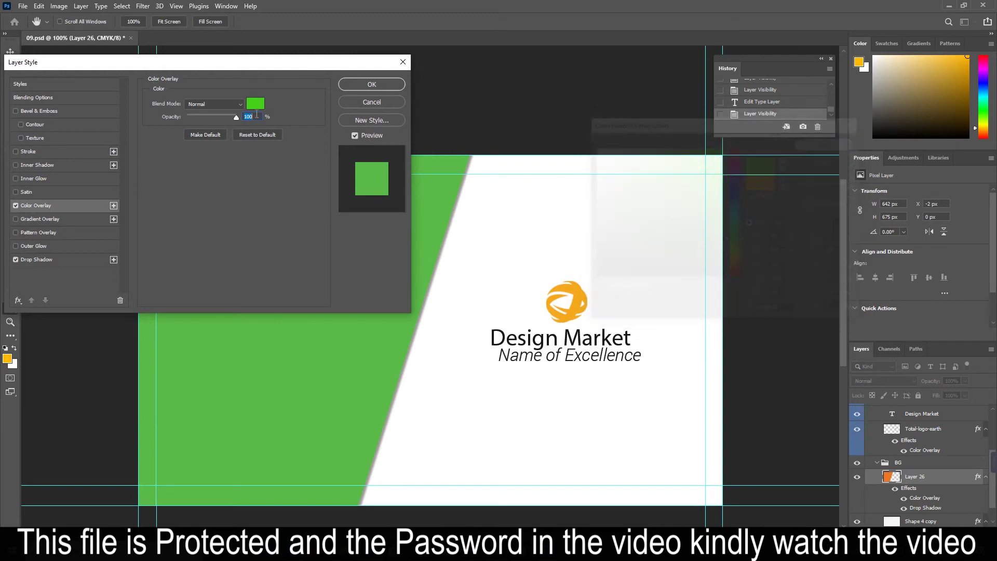
pyautogui.click(372, 84)
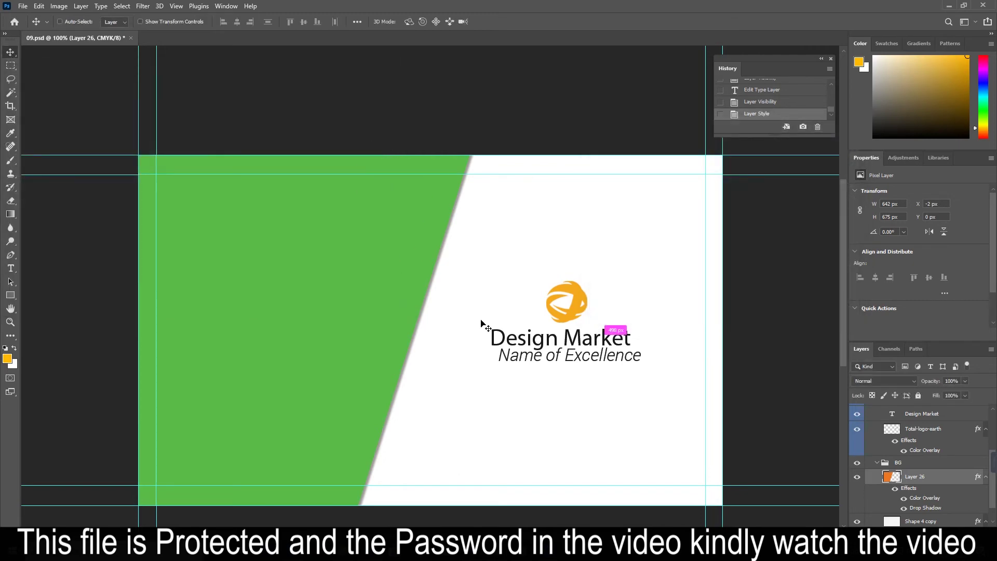
pyautogui.hotkey('ctrl', 'z')
pyautogui.hotkey('ctrl', 'w')
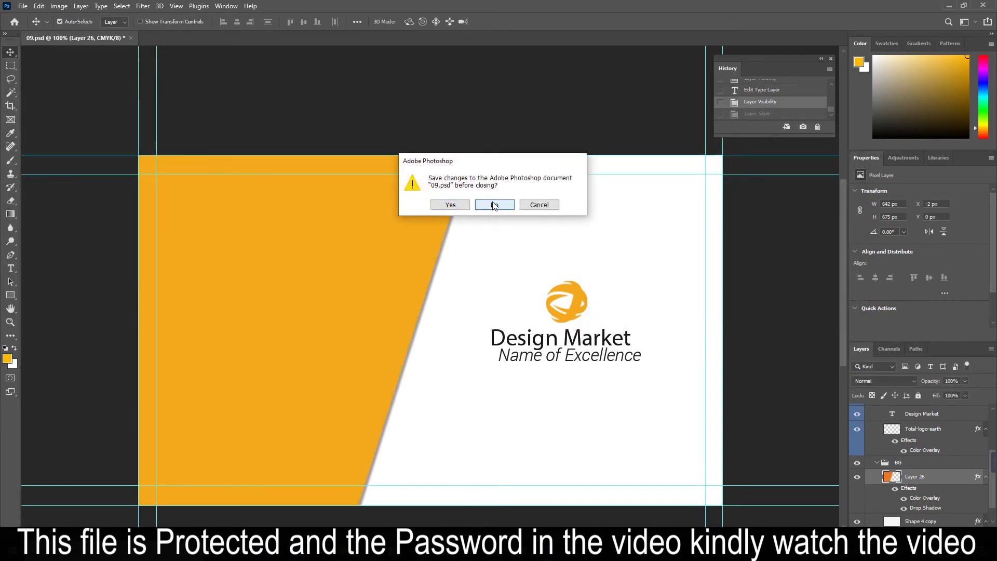
# Discard changes to 09.psd and open the 05.psd template from FastStone in Photoshop
pyautogui.click(494, 204)
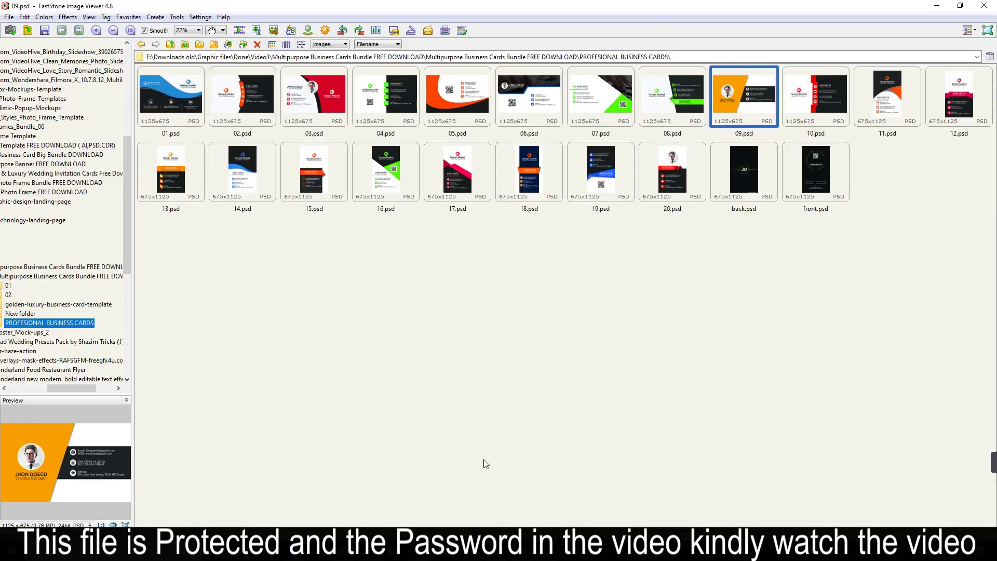
pyautogui.click(451, 107)
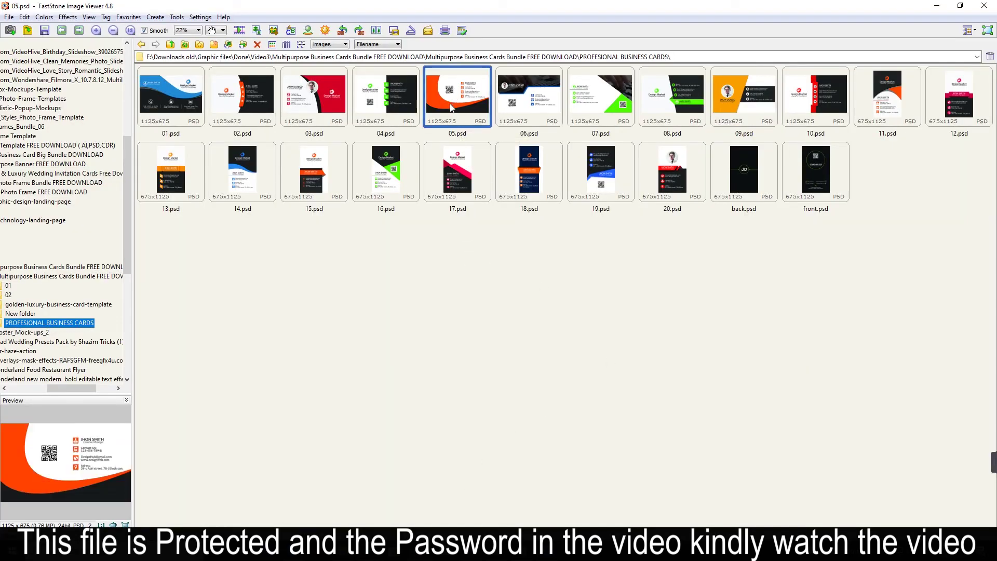
pyautogui.press('e')
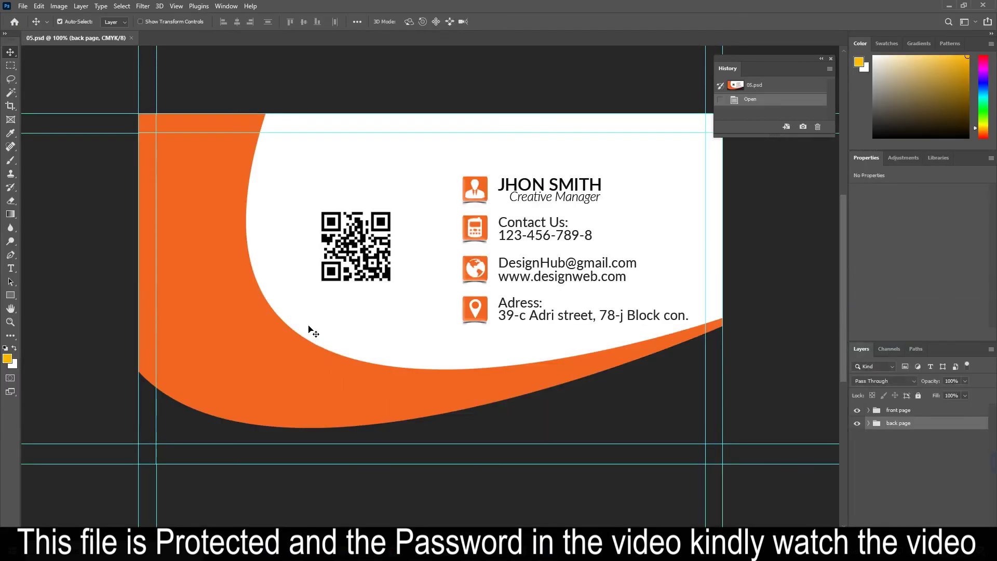
# Change the curved swoosh's colour overlay to burnt orange #af5818
pyautogui.click(260, 352)
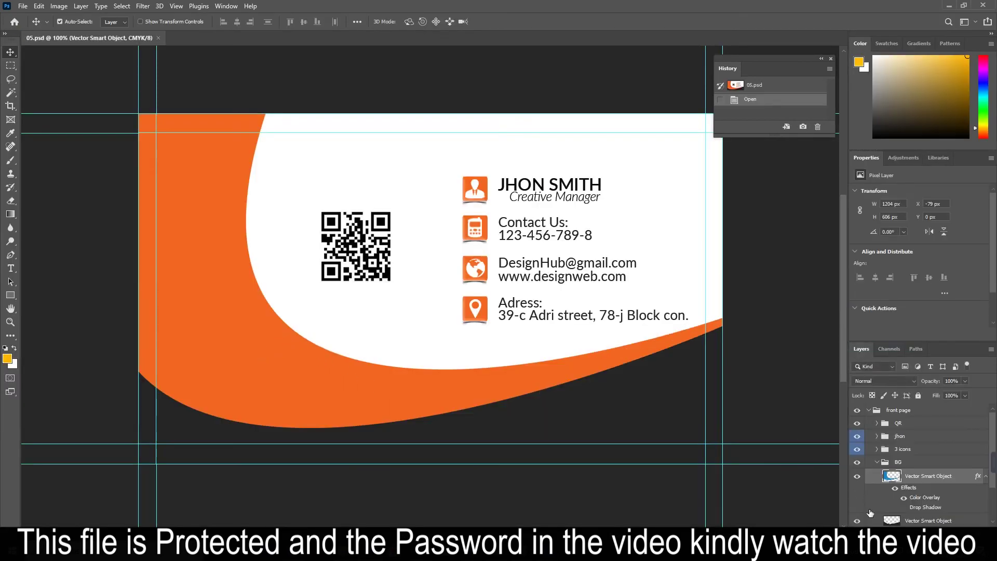
pyautogui.doubleClick(914, 500)
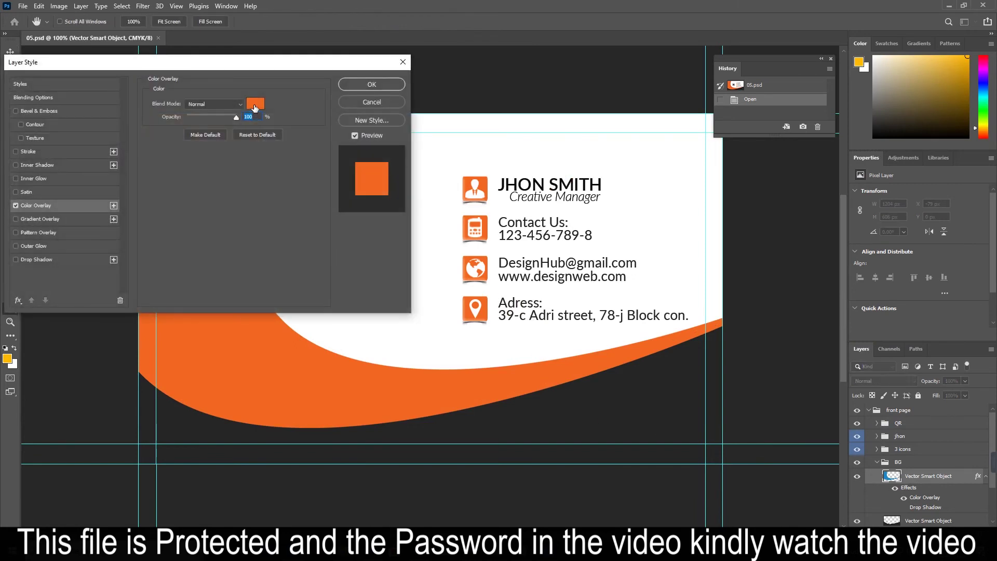
pyautogui.click(255, 105)
pyautogui.moveTo(691, 186); pyautogui.dragTo(676, 152)
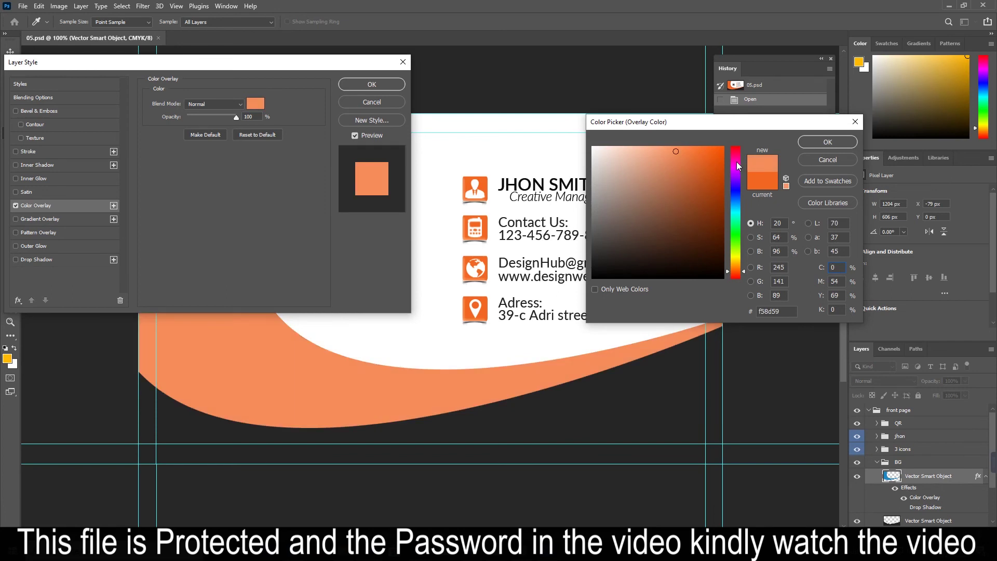
pyautogui.moveTo(740, 266); pyautogui.dragTo(738, 286)
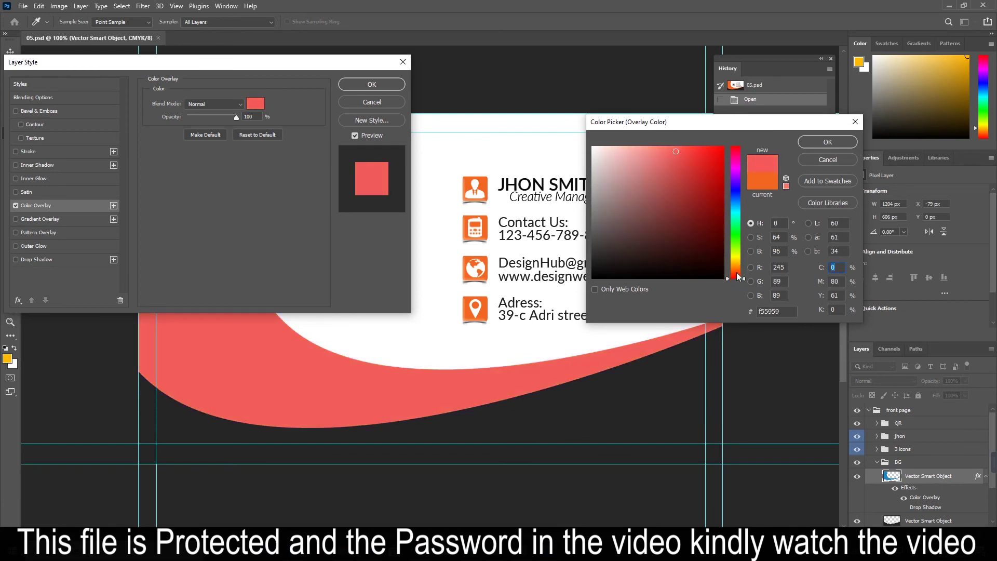
pyautogui.click(738, 274)
pyautogui.moveTo(738, 272); pyautogui.dragTo(739, 268)
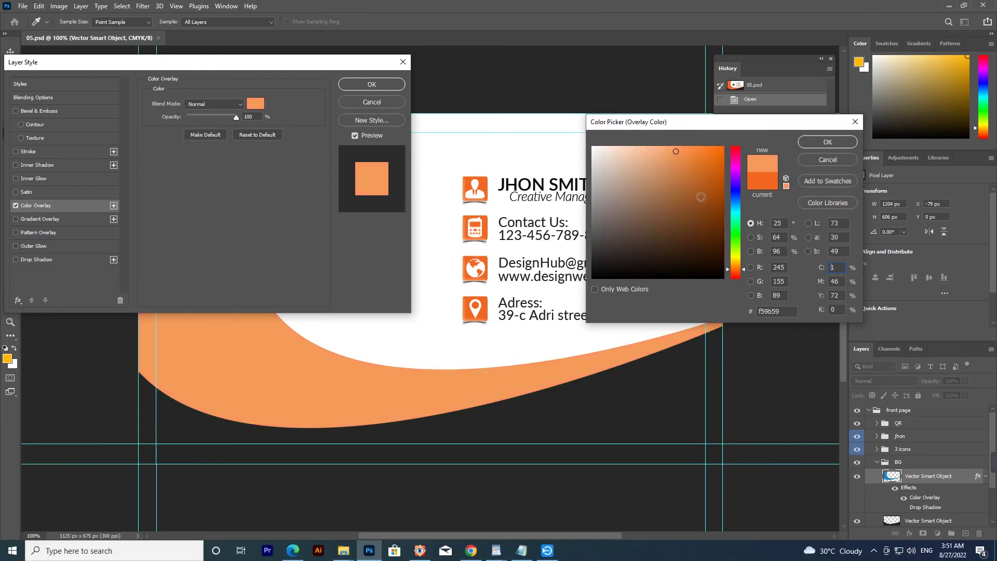
pyautogui.click(705, 187)
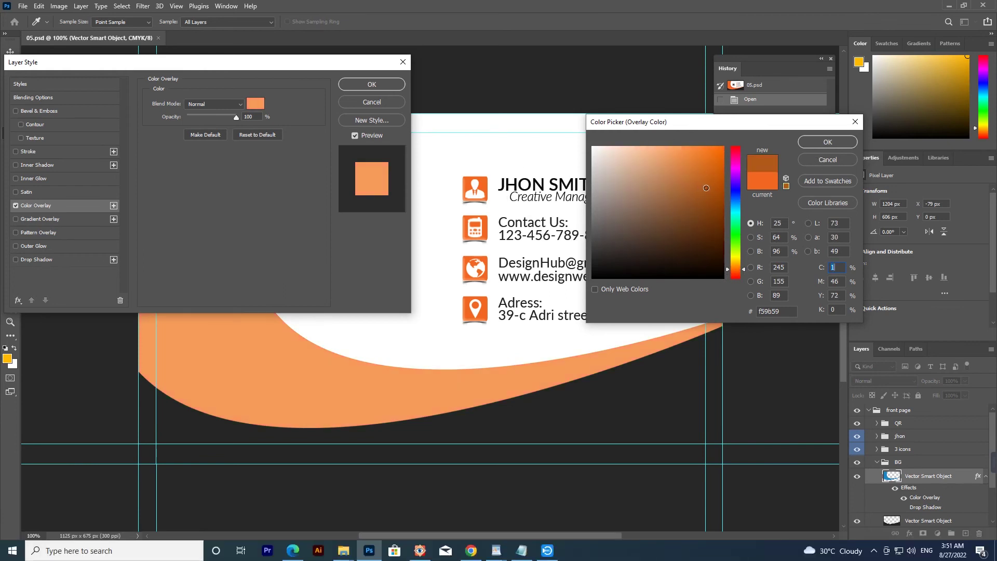
pyautogui.click(810, 142)
pyautogui.click(372, 85)
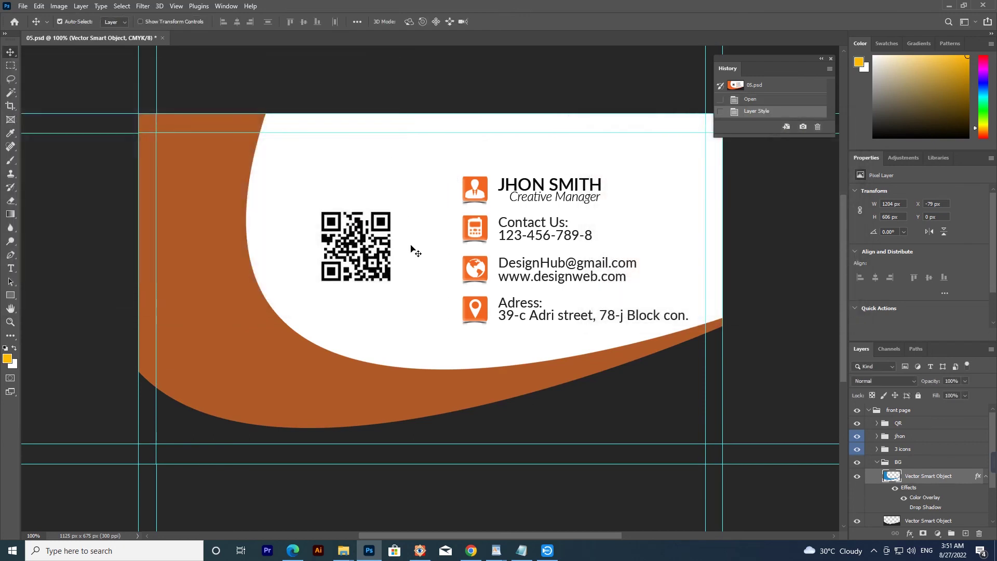
# Hide the pin symbol layer on the address icon
pyautogui.click(475, 311)
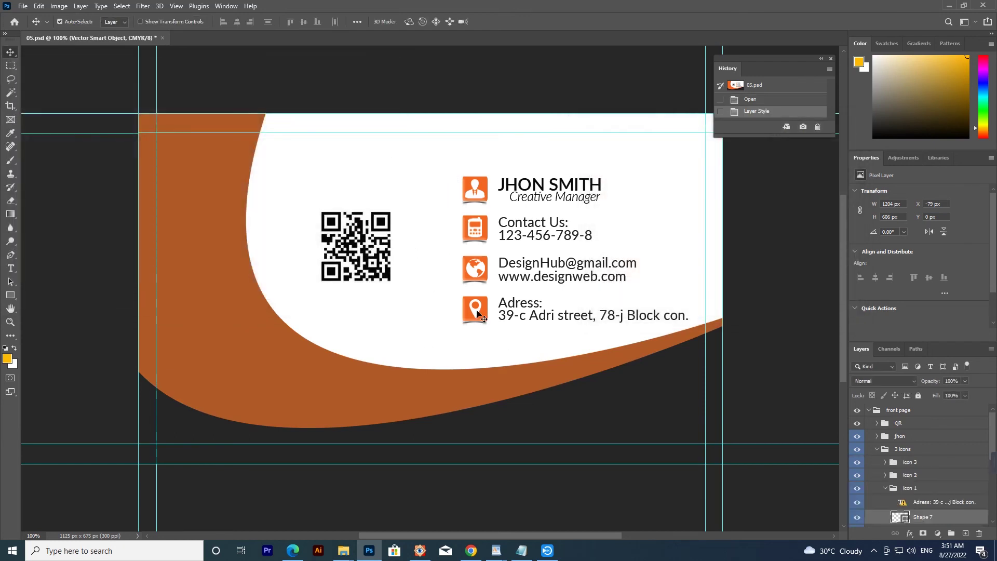
pyautogui.click(858, 492)
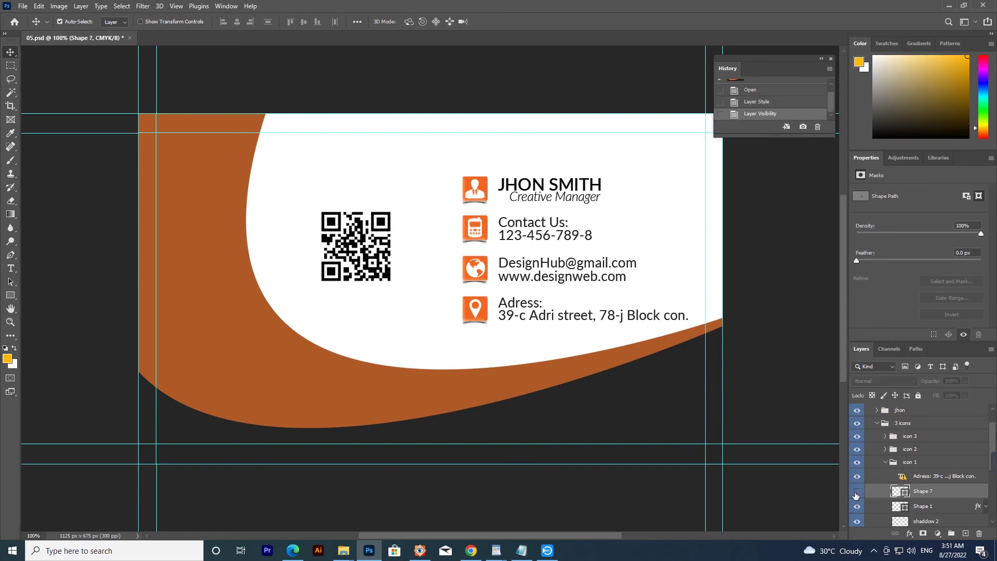
pyautogui.click(857, 493)
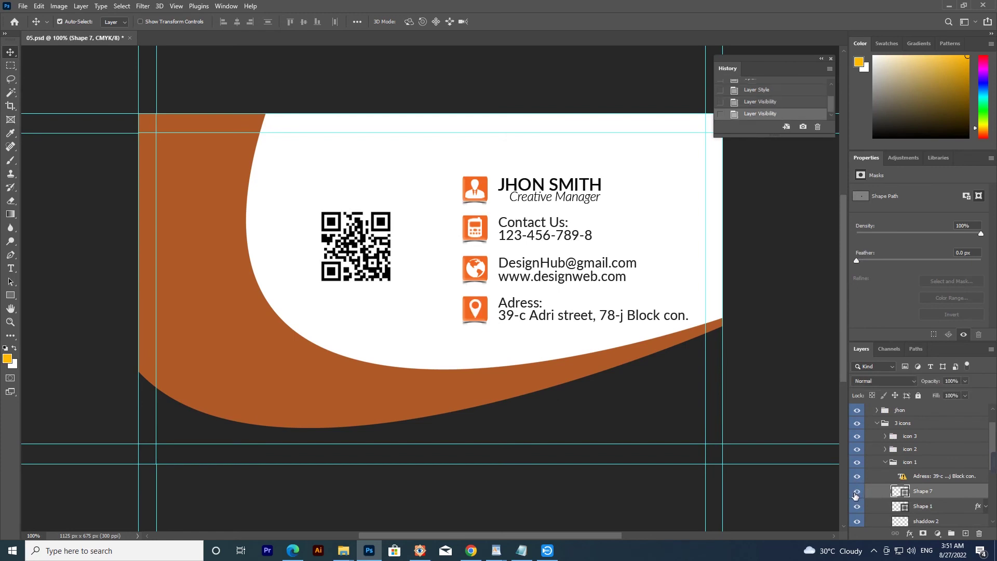
pyautogui.click(857, 492)
# Find the hidden lower background shape layer, preview its visibility, and select it
pyautogui.scroll(-3, 872, 498)
pyautogui.scroll(-3, 883, 503)
pyautogui.scroll(-2, 889, 504)
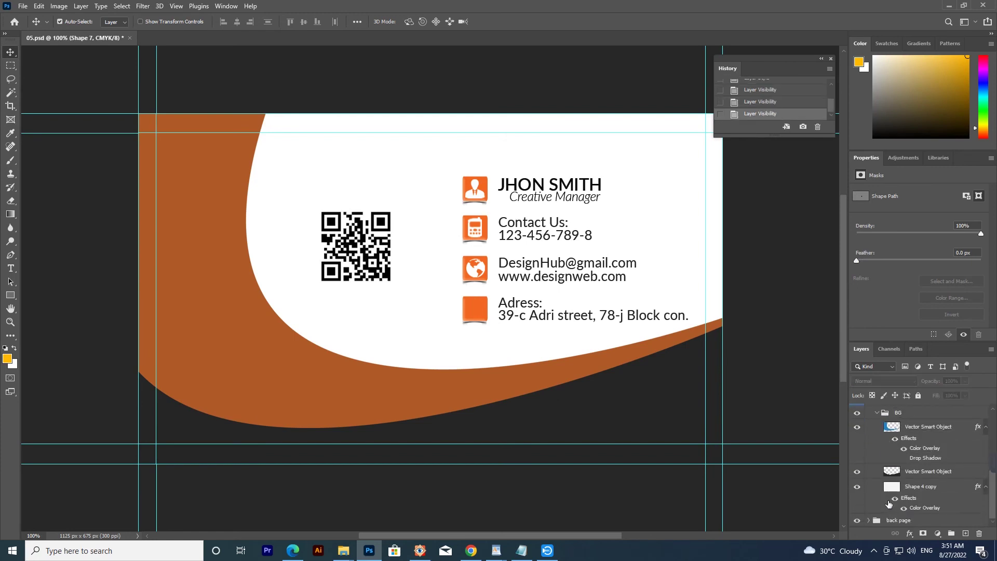
pyautogui.click(856, 473)
pyautogui.click(856, 473)
pyautogui.click(893, 474)
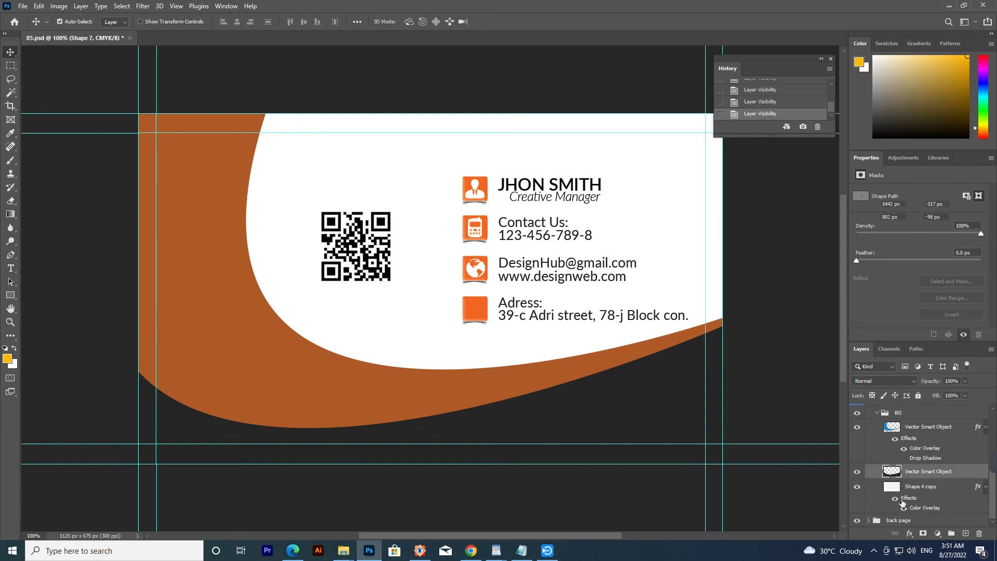
# Give the lower background shape a black #000000 colour overlay and hide the QR code
pyautogui.doubleClick(929, 472)
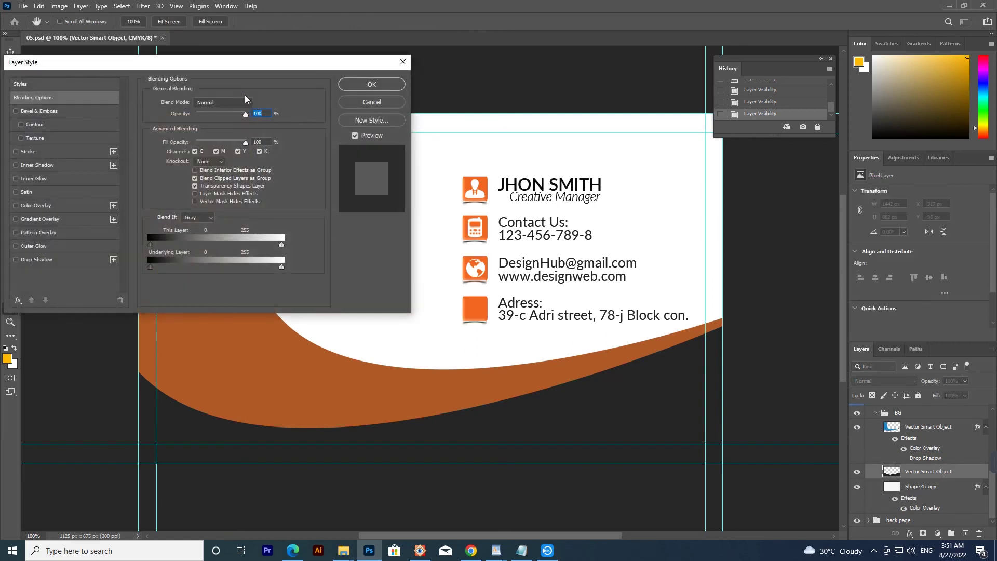
pyautogui.click(41, 205)
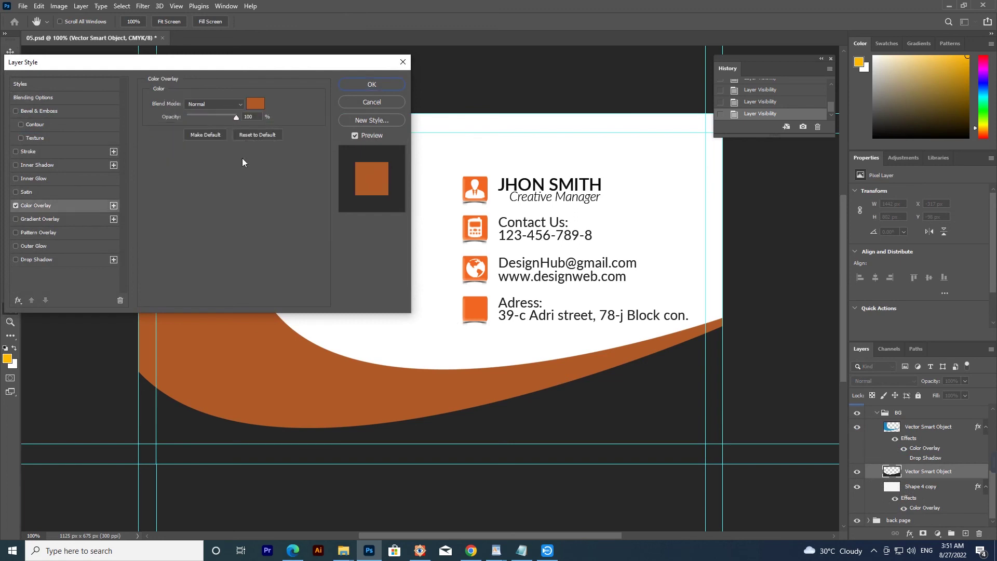
pyautogui.click(256, 104)
pyautogui.moveTo(621, 240); pyautogui.dragTo(593, 278)
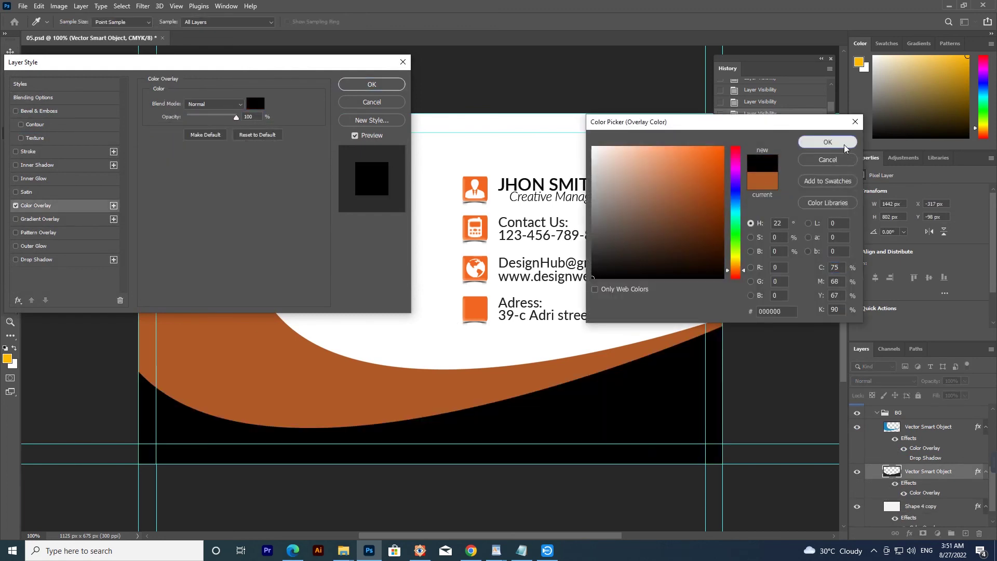
pyautogui.click(827, 141)
pyautogui.click(372, 84)
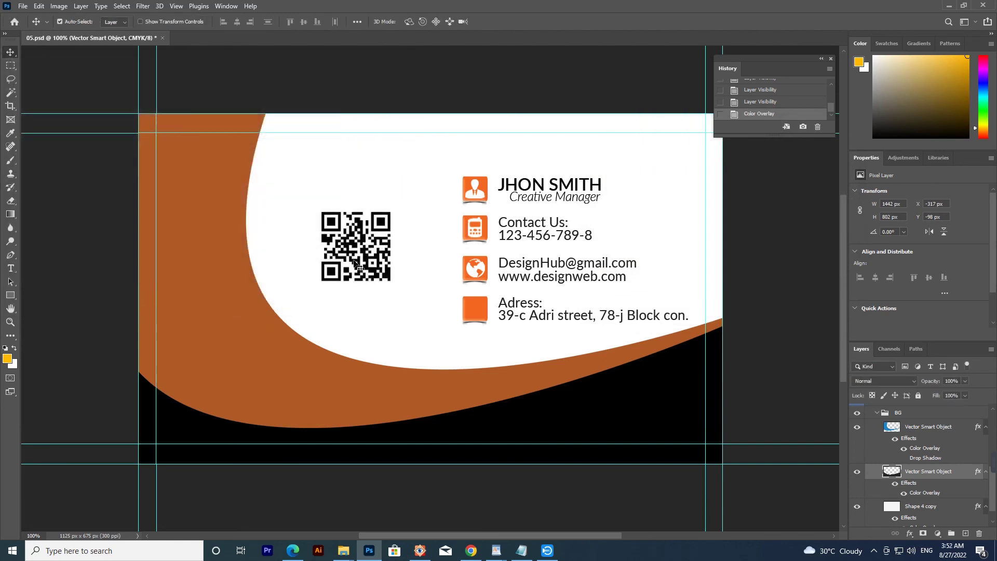
pyautogui.click(384, 261)
pyautogui.click(856, 412)
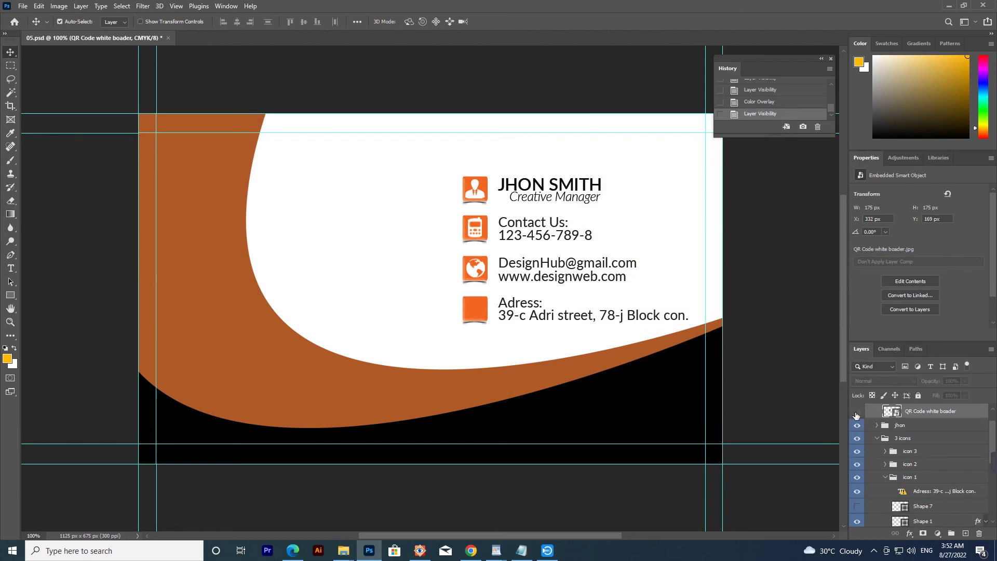
# Collapse the QR and front page groups, preview the back, then show the front page again
pyautogui.scroll(1, 862, 424)
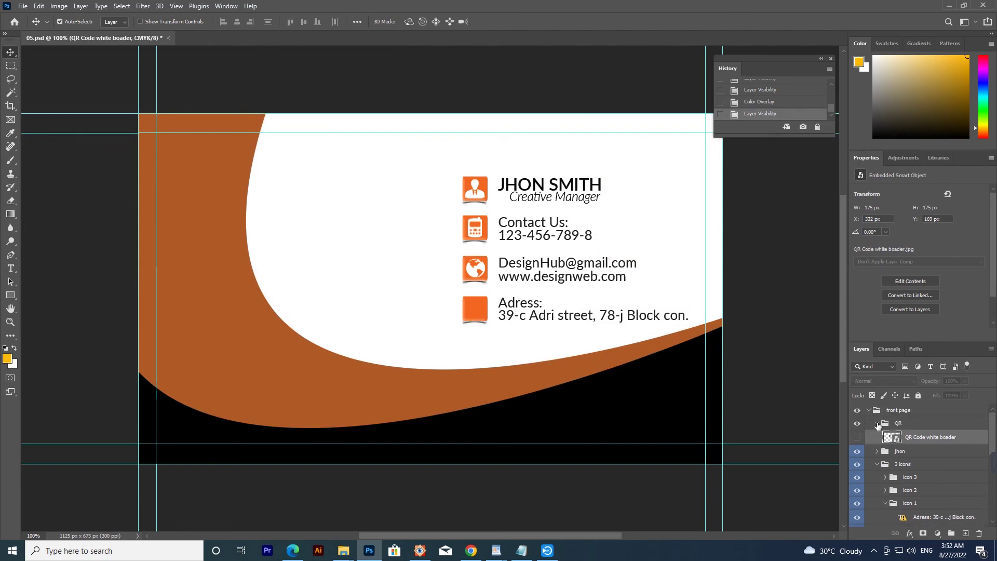
pyautogui.click(877, 423)
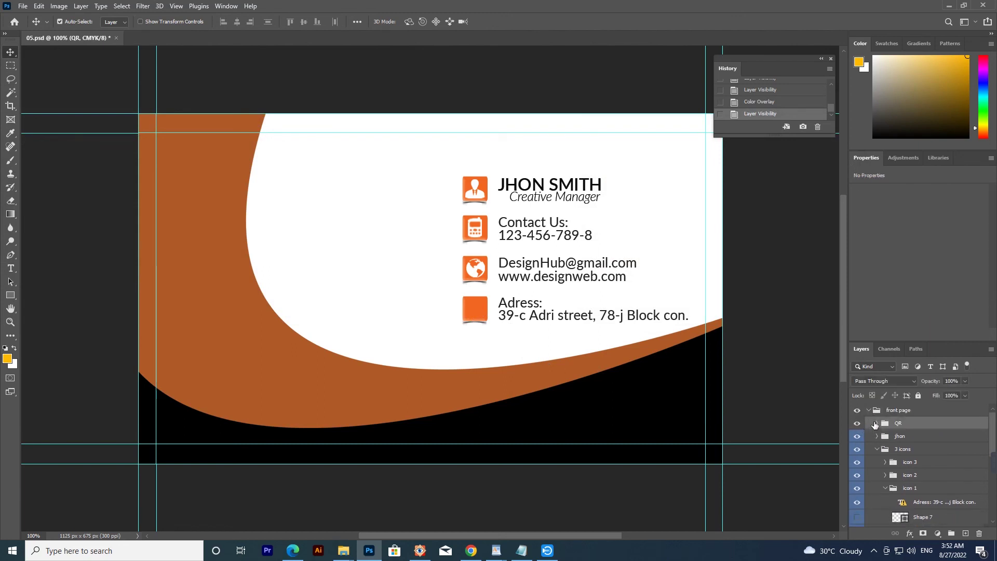
pyautogui.click(868, 410)
pyautogui.click(857, 411)
pyautogui.click(857, 423)
pyautogui.click(857, 411)
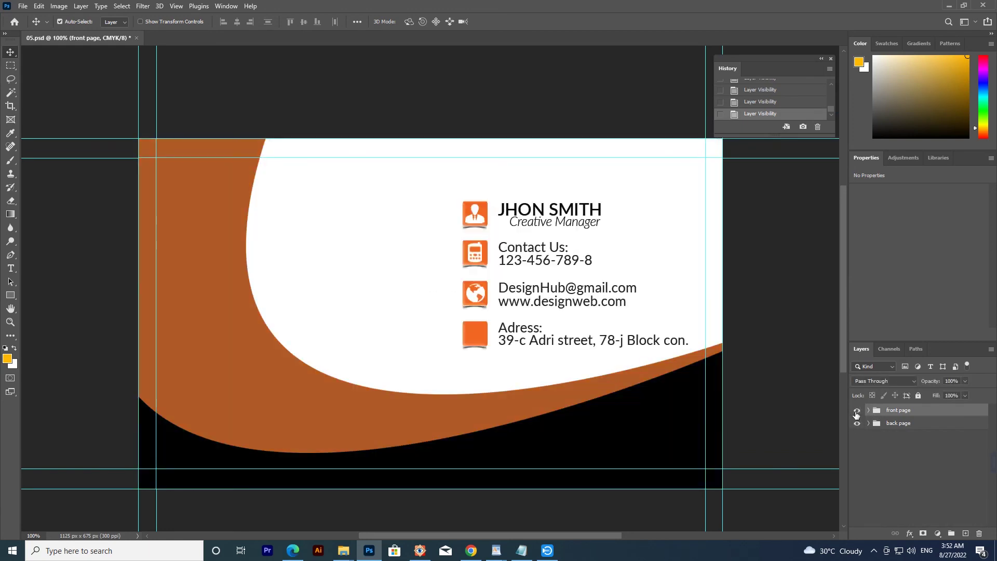